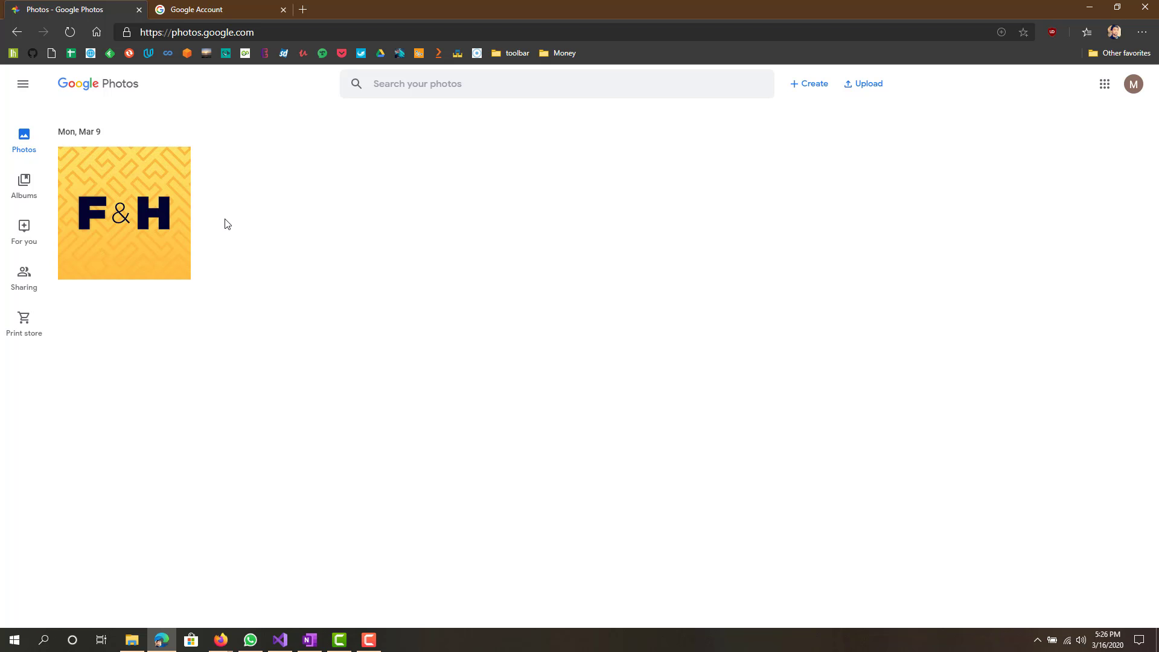
View the F&H photo full size, check its options, then return to the library
{"action": "left_click", "coordinate": [154, 210]}
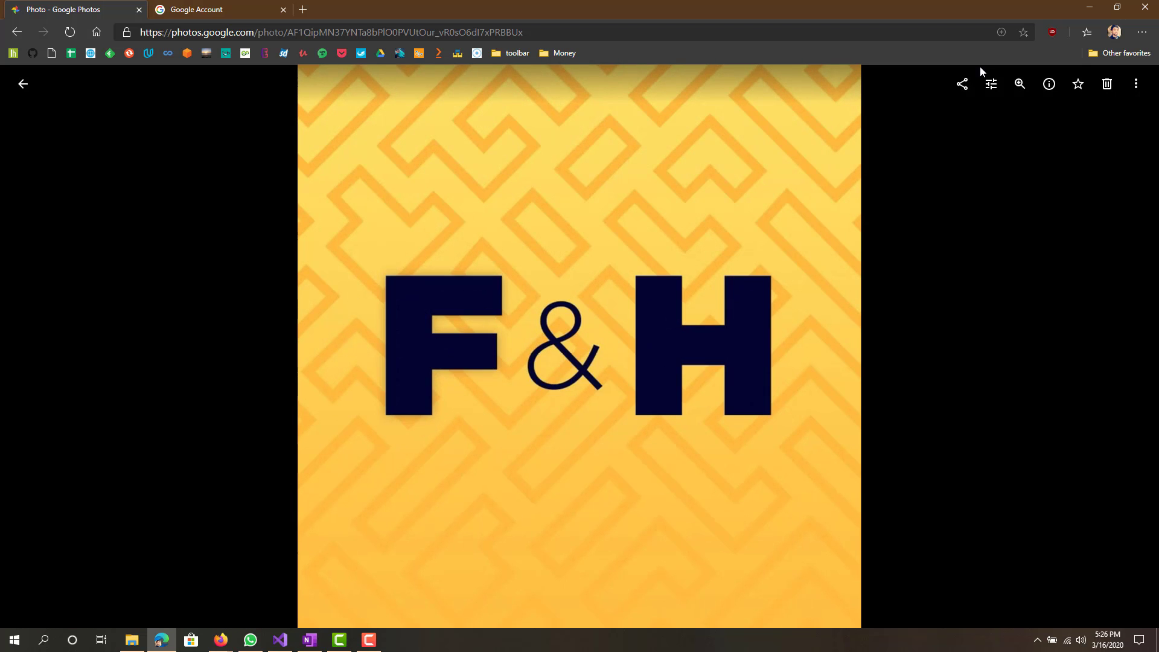
{"action": "left_click", "coordinate": [1137, 84]}
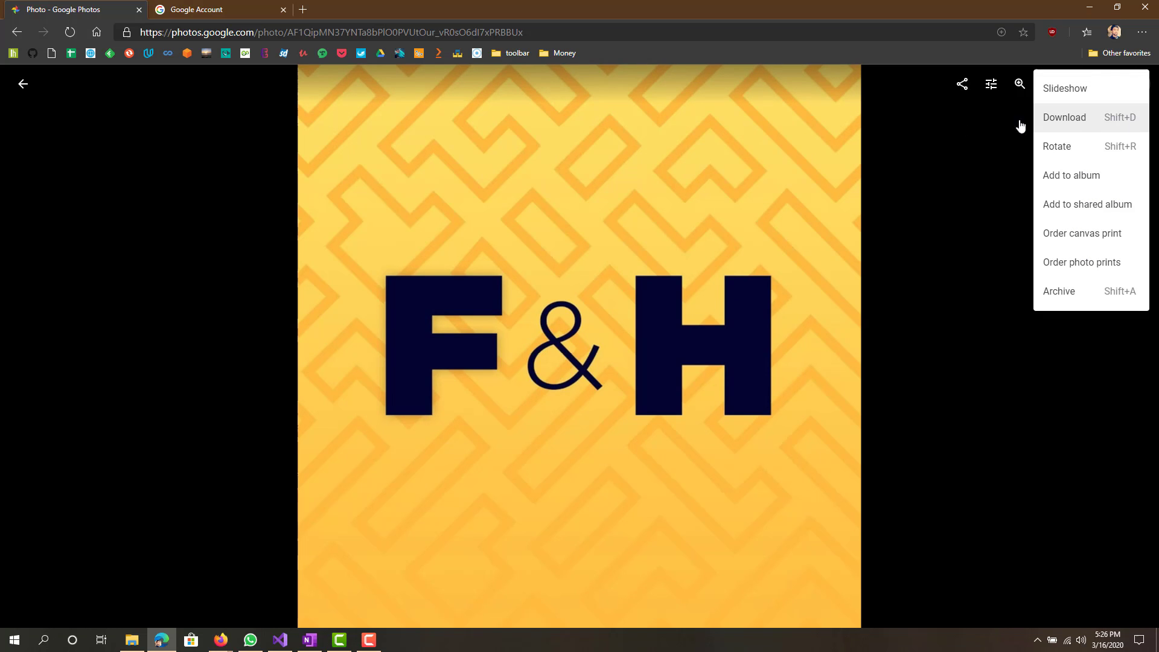
{"action": "left_click", "coordinate": [607, 204]}
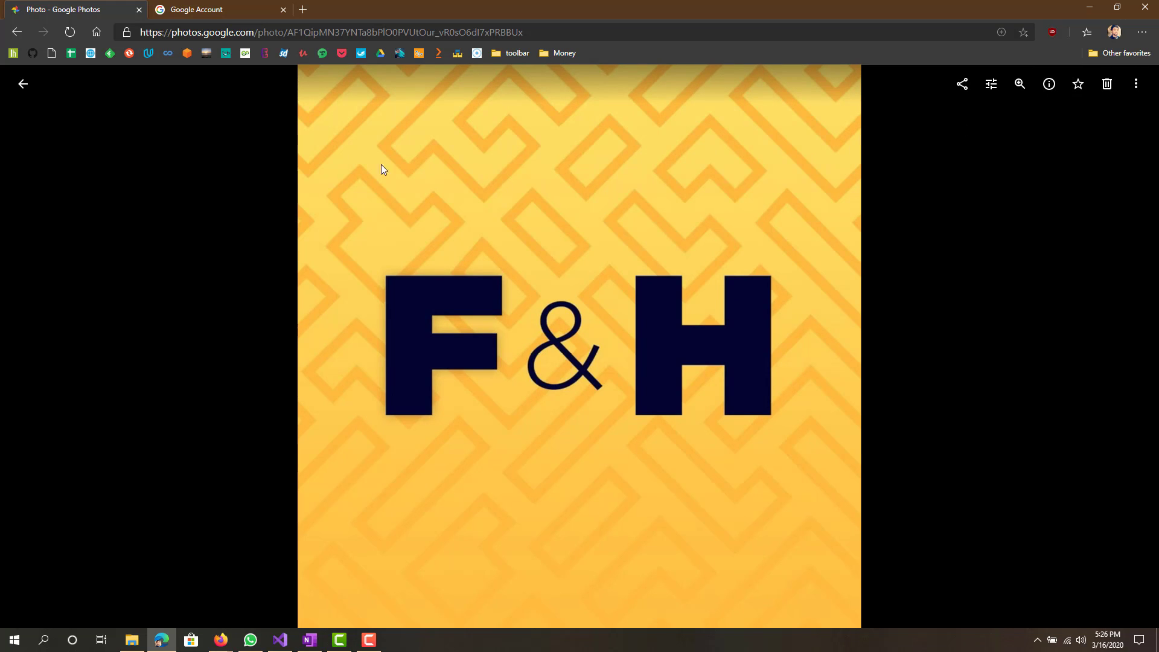
{"action": "left_click", "coordinate": [23, 84]}
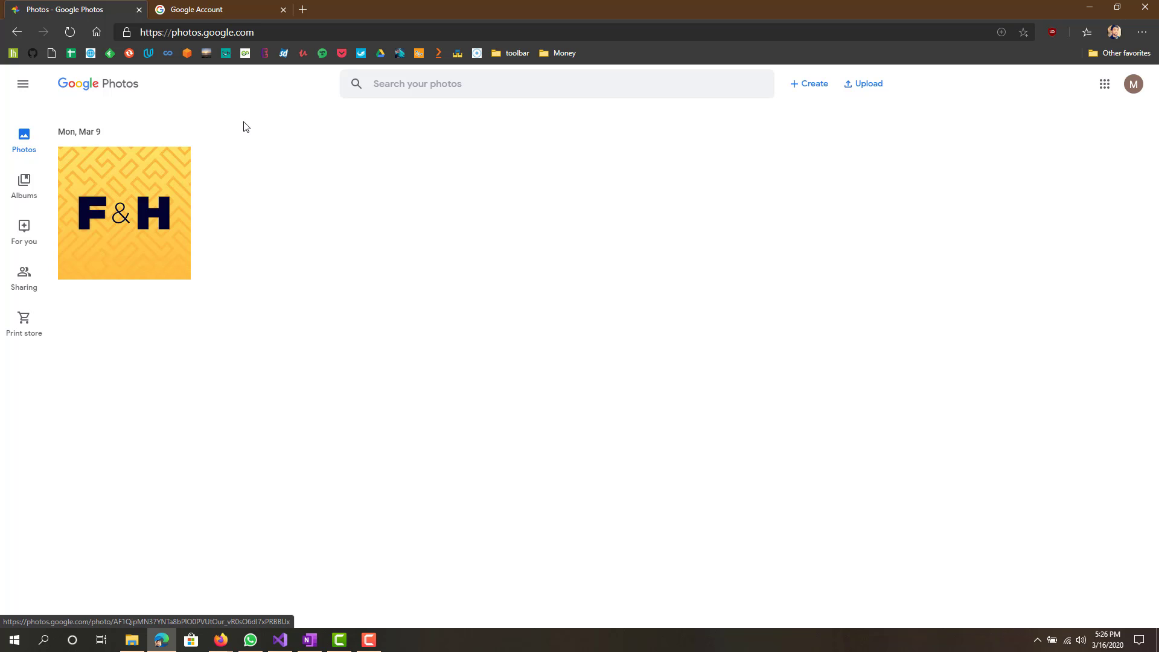
Go to Google Account's Data & personalization page and find the Download your data section
{"action": "left_click", "coordinate": [205, 9]}
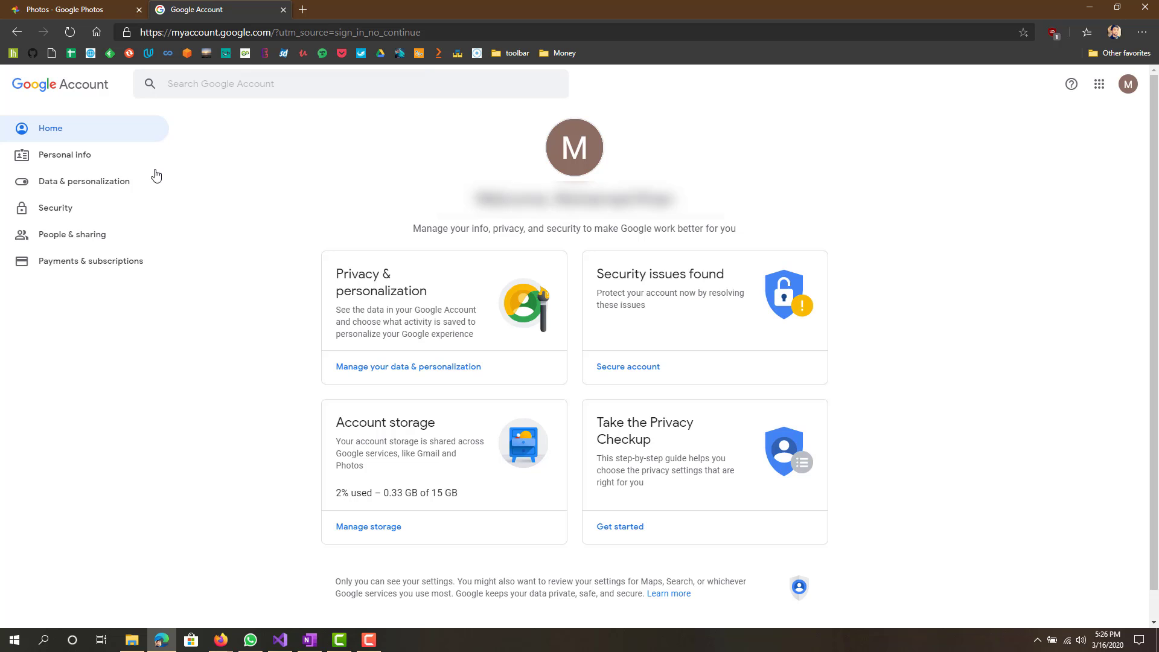
{"action": "left_click", "coordinate": [123, 185]}
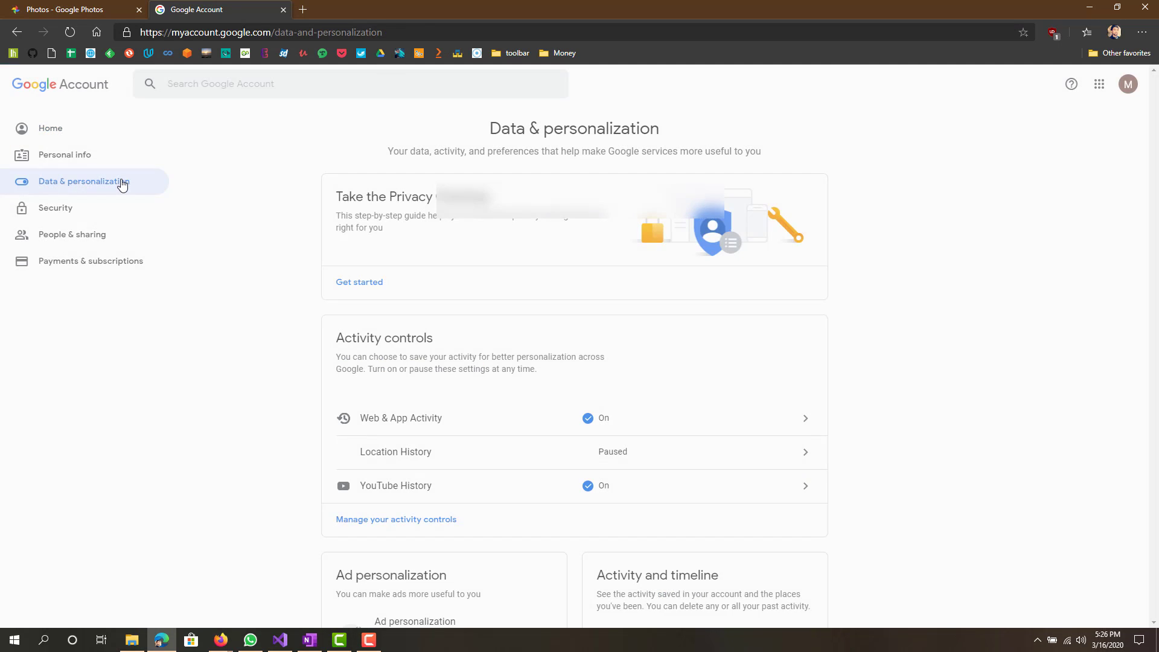
{"action": "scroll", "coordinate": [254, 199], "scroll_direction": "down", "scroll_amount": 4}
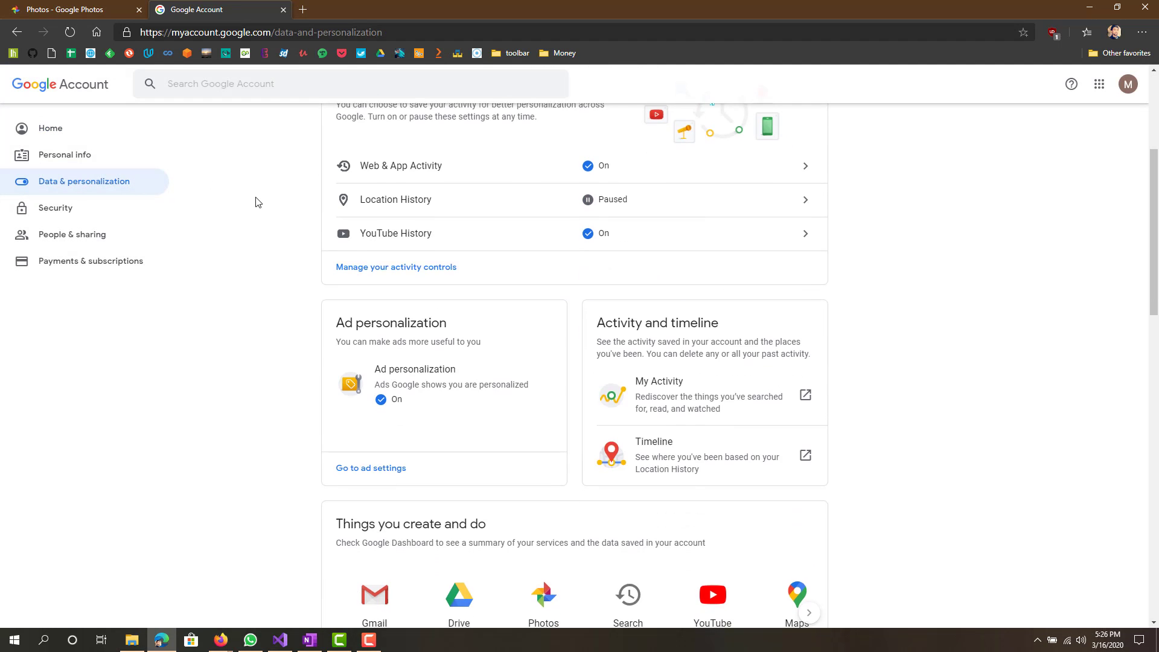
{"action": "scroll", "coordinate": [256, 201], "scroll_direction": "down", "scroll_amount": 3}
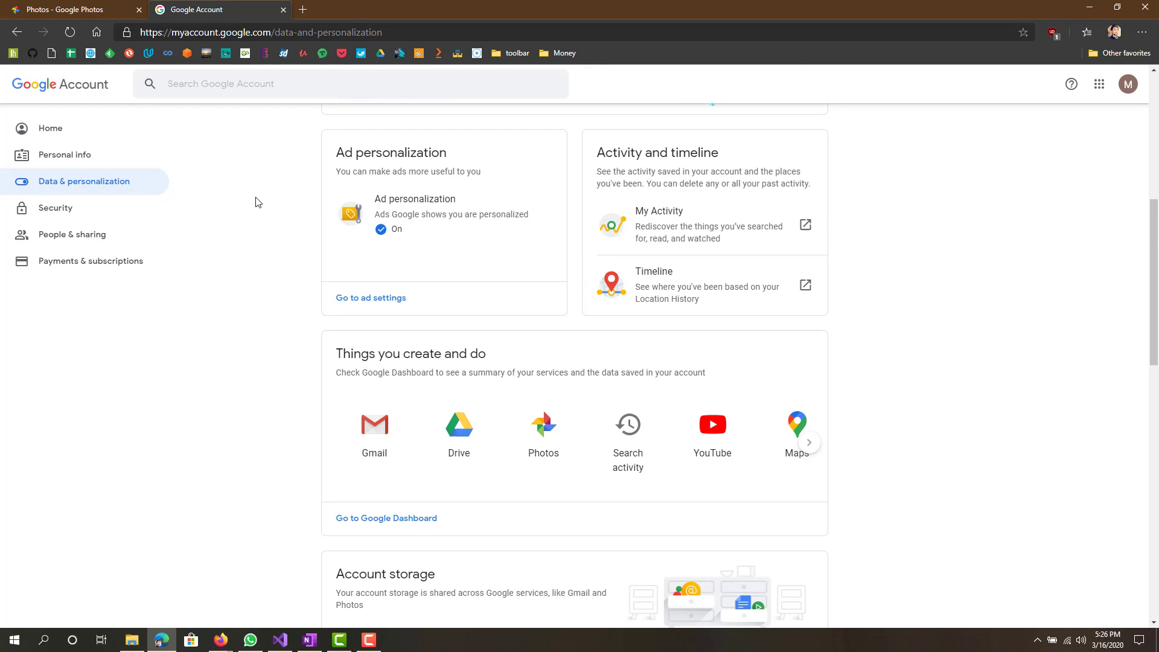
{"action": "scroll", "coordinate": [256, 202], "scroll_direction": "down", "scroll_amount": 7}
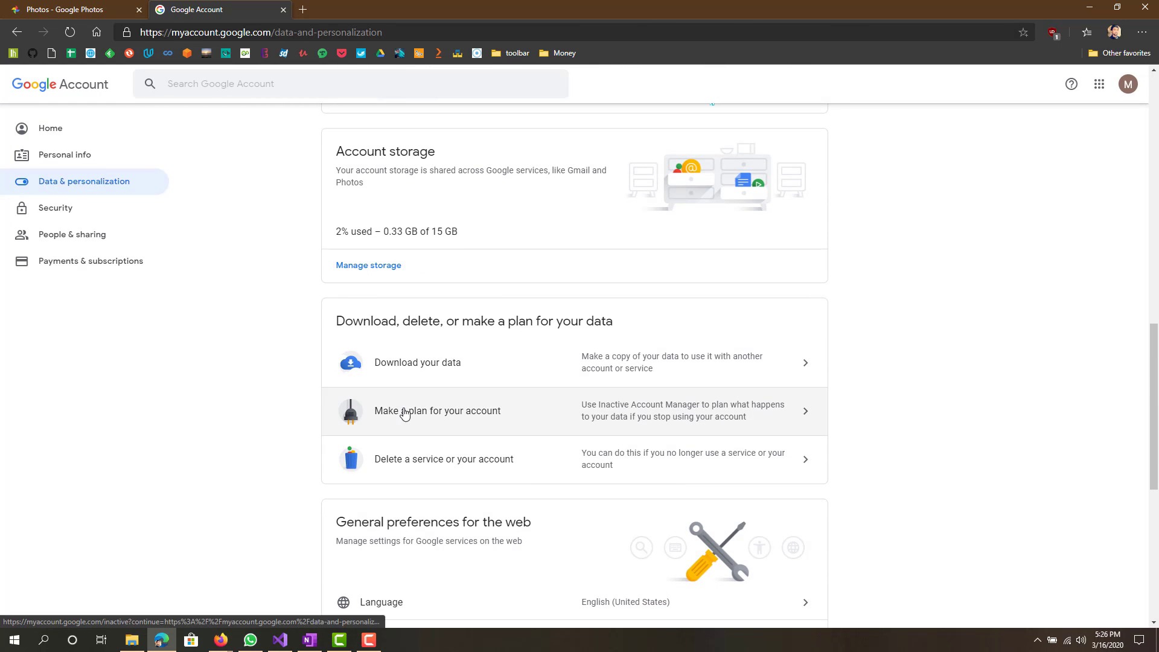
{"action": "double_click", "coordinate": [342, 321]}
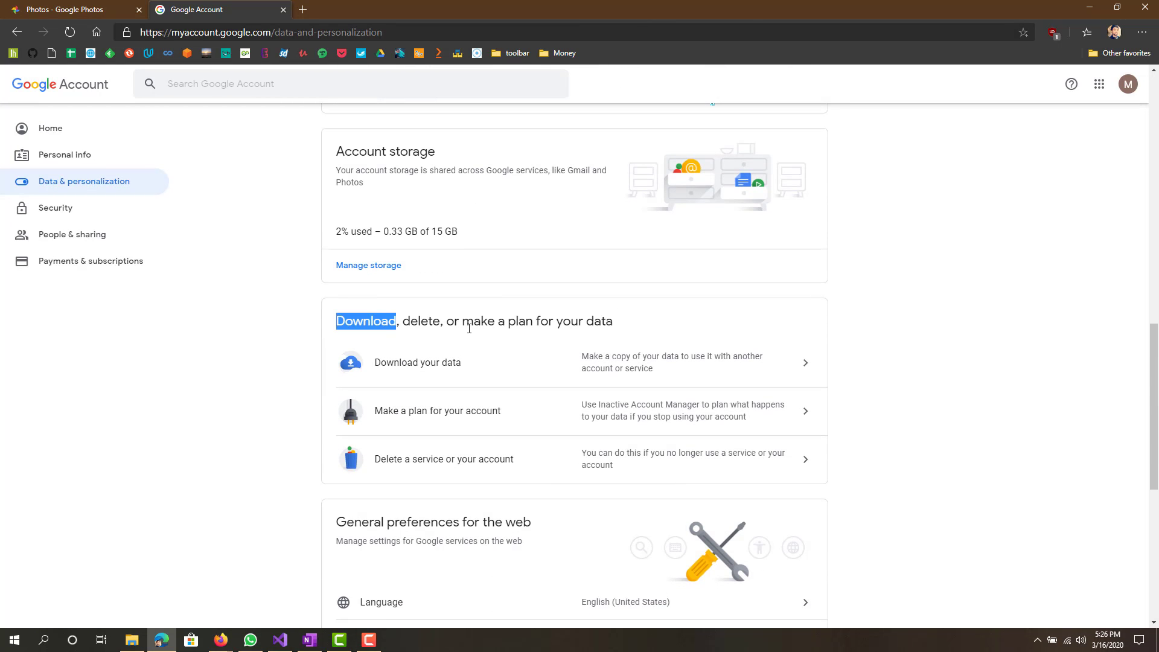
{"action": "left_click_drag", "start_coordinate": [470, 329], "coordinate": [618, 336]}
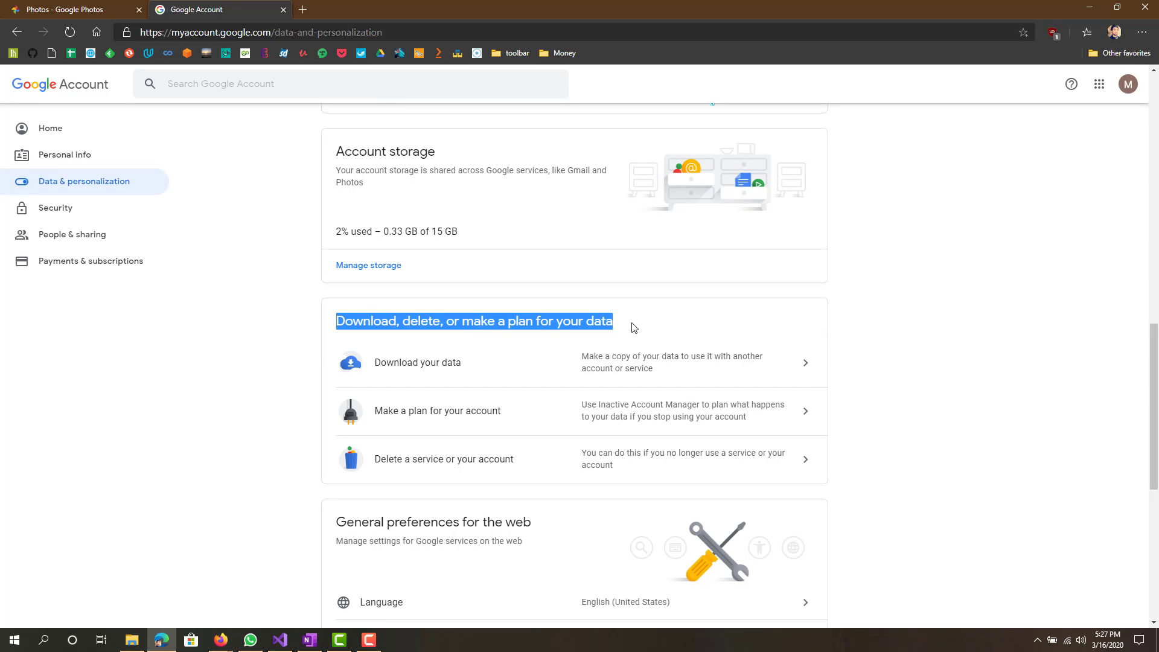
{"action": "left_click", "coordinate": [632, 325]}
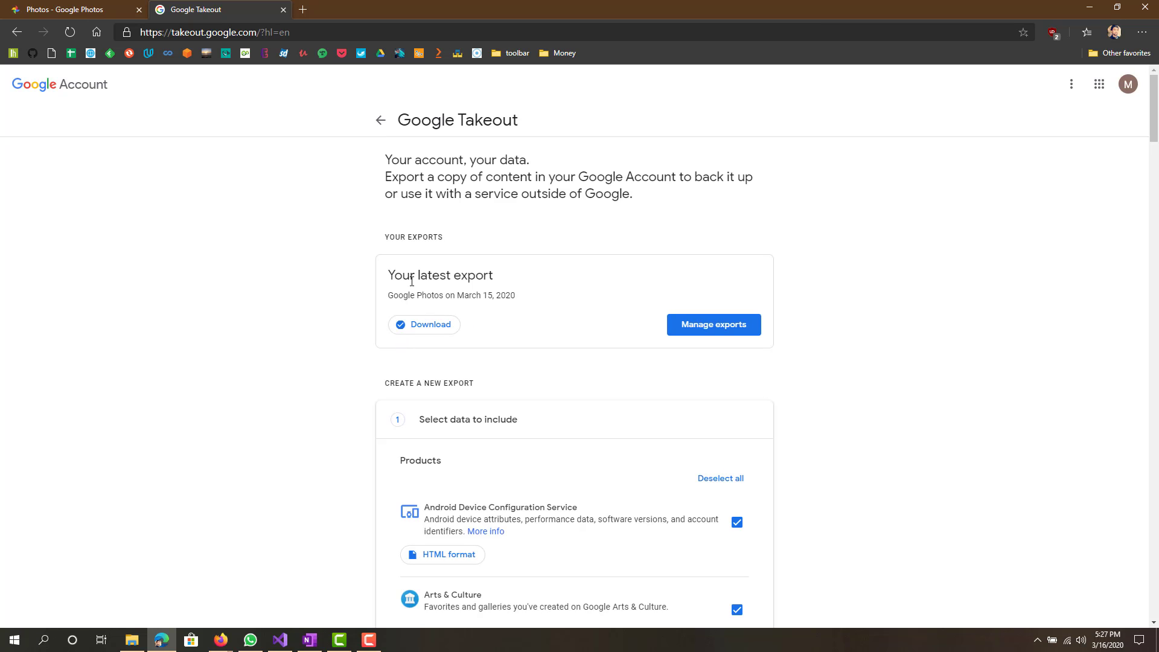
Deselect all products in the new export list
{"action": "left_click_drag", "start_coordinate": [390, 275], "coordinate": [527, 313]}
{"action": "left_click", "coordinate": [525, 313]}
{"action": "scroll", "coordinate": [524, 312], "scroll_direction": "down", "scroll_amount": 3}
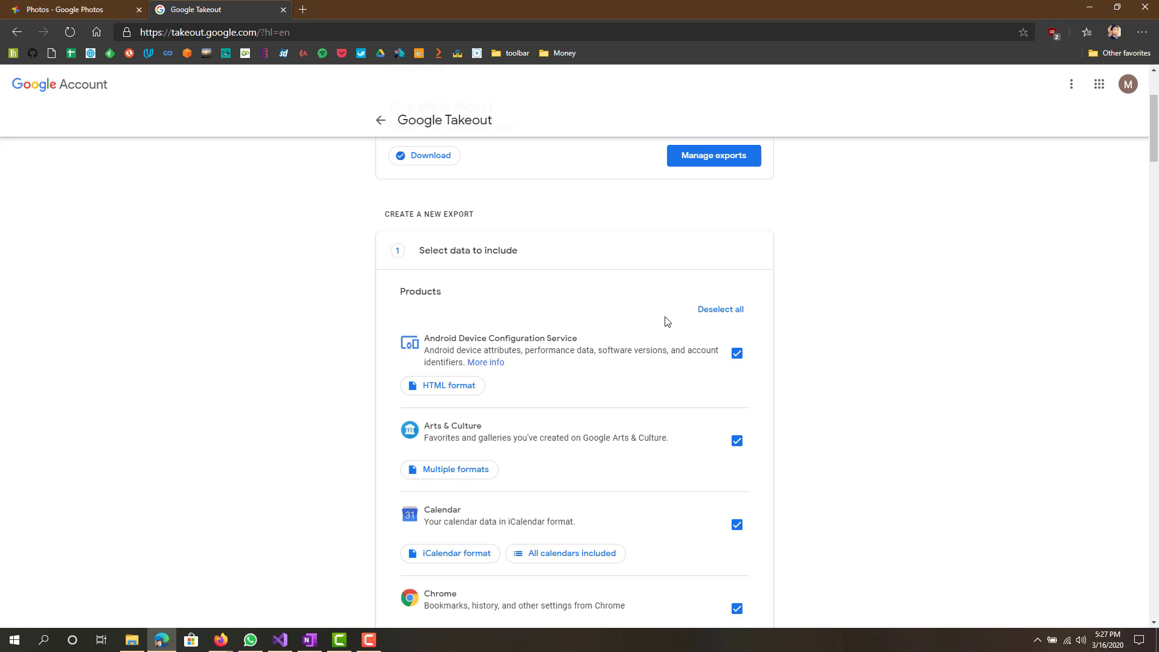
{"action": "scroll", "coordinate": [479, 207], "scroll_direction": "down", "scroll_amount": 1}
{"action": "scroll", "coordinate": [436, 170], "scroll_direction": "up", "scroll_amount": 3}
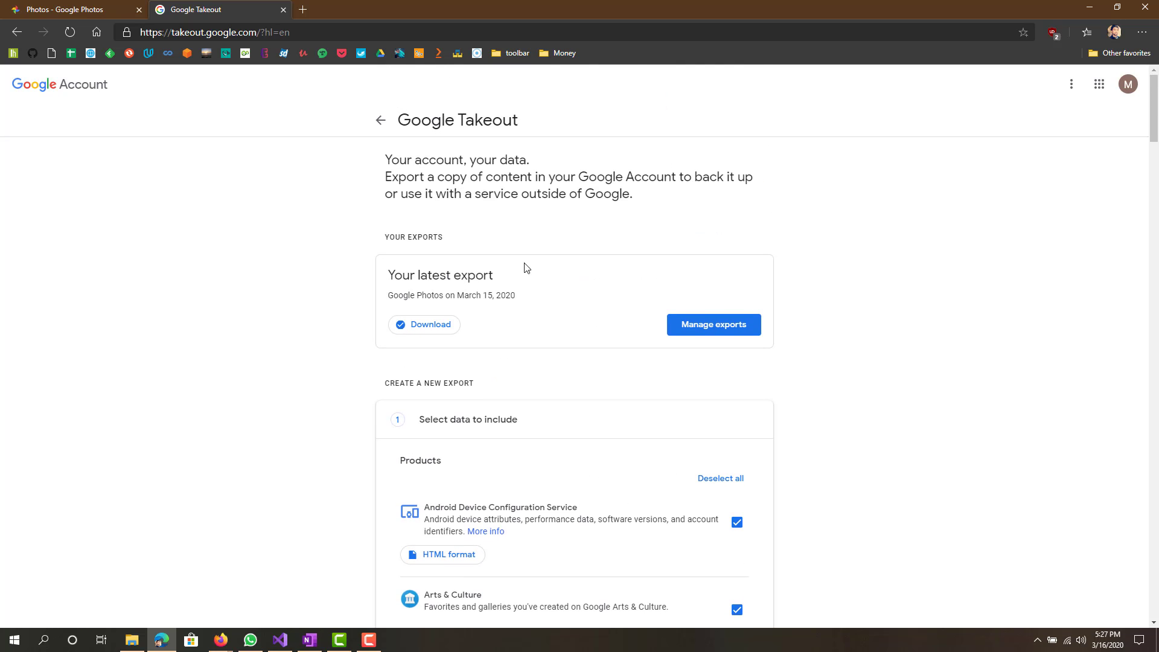
{"action": "scroll", "coordinate": [551, 272], "scroll_direction": "down", "scroll_amount": 3}
{"action": "left_click_drag", "start_coordinate": [392, 210], "coordinate": [469, 214]}
{"action": "left_click", "coordinate": [469, 213]}
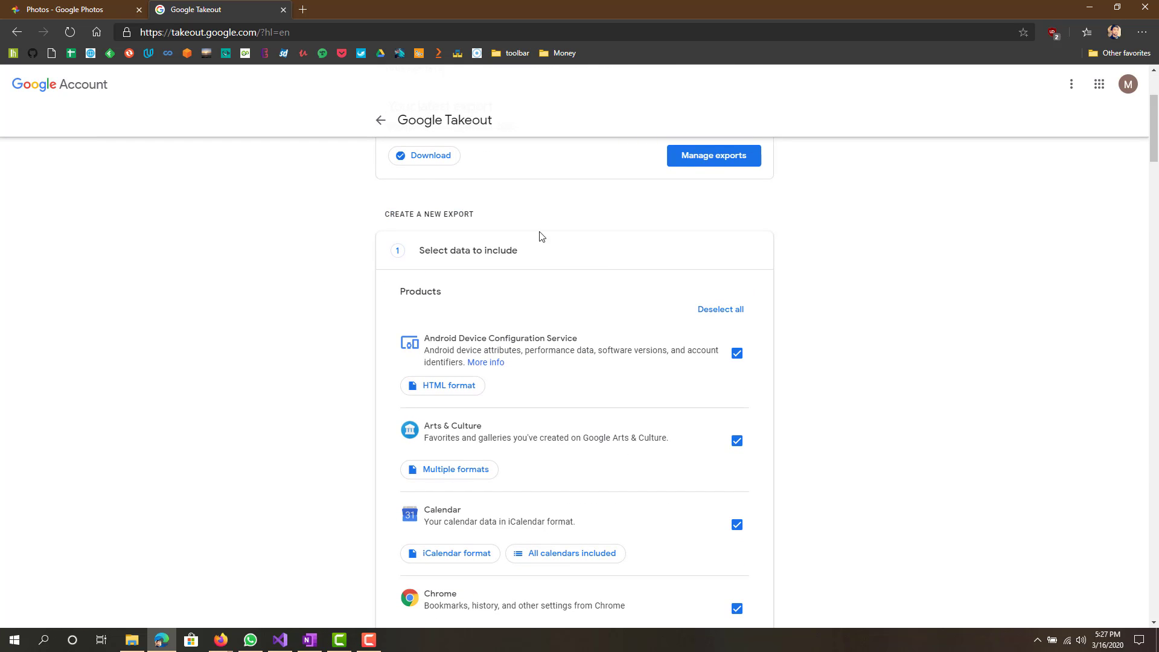
{"action": "left_click", "coordinate": [708, 311]}
Tick Google Photos as the only product to include in the export
{"action": "scroll", "coordinate": [707, 313], "scroll_direction": "down", "scroll_amount": 8}
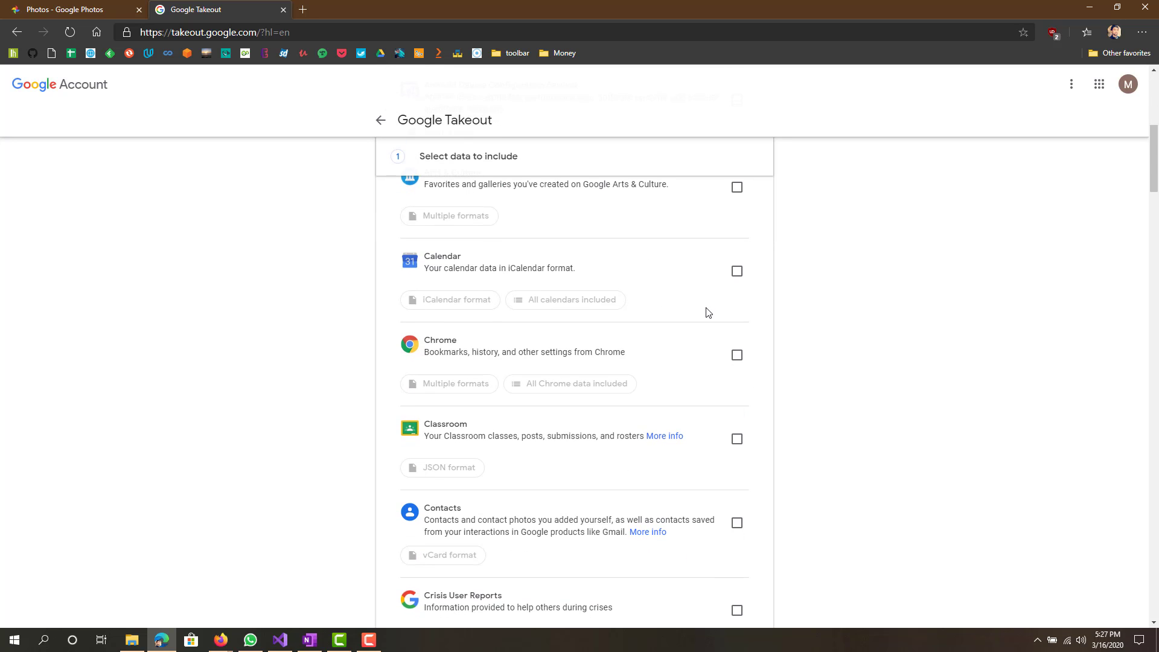
{"action": "scroll", "coordinate": [707, 312], "scroll_direction": "down", "scroll_amount": 15}
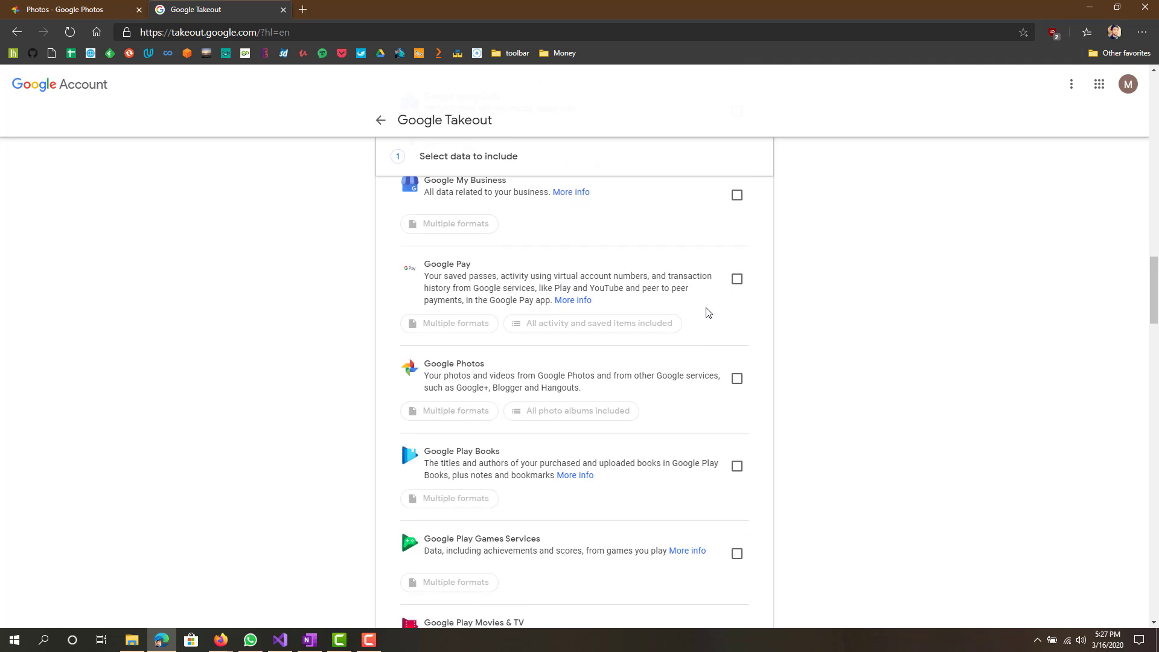
{"action": "left_click_drag", "start_coordinate": [483, 218], "coordinate": [592, 220]}
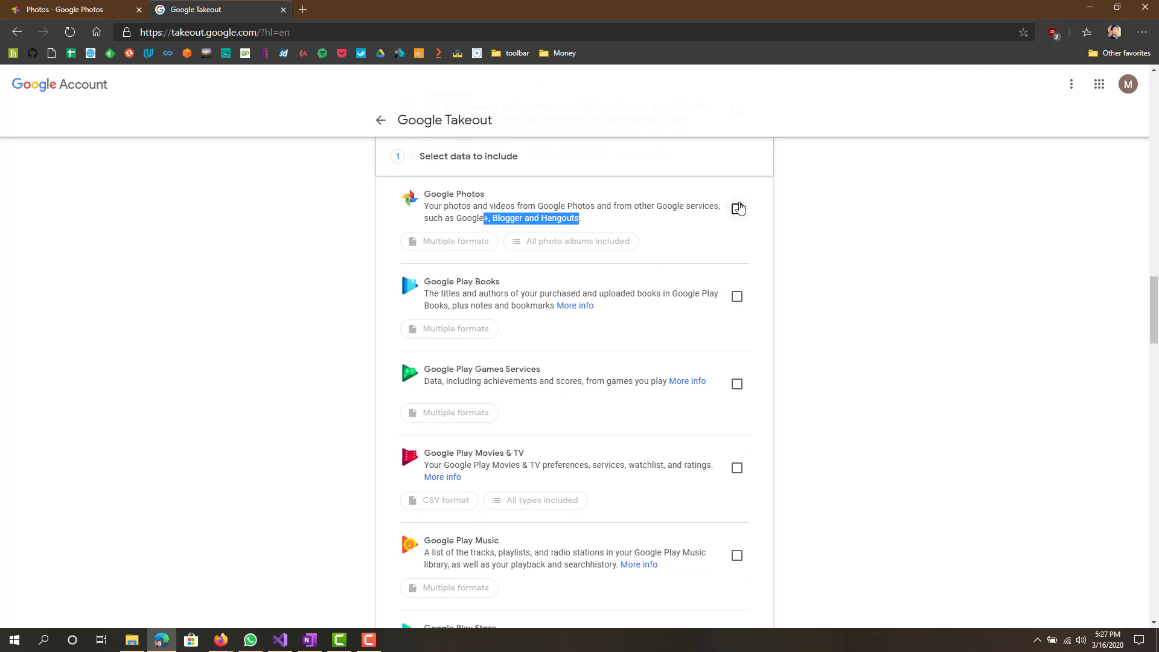
{"action": "left_click", "coordinate": [738, 209]}
{"action": "scroll", "coordinate": [314, 246], "scroll_direction": "down", "scroll_amount": 20}
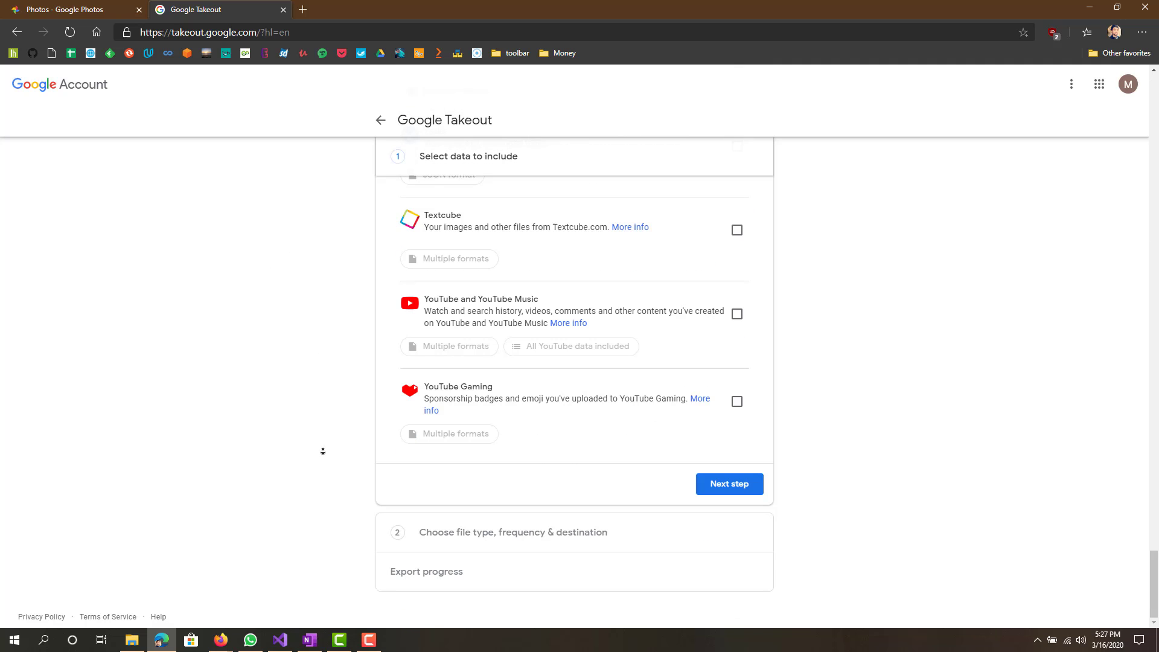
Move to step 2 and set the delivery method to Send download link via email
{"action": "left_click", "coordinate": [751, 485]}
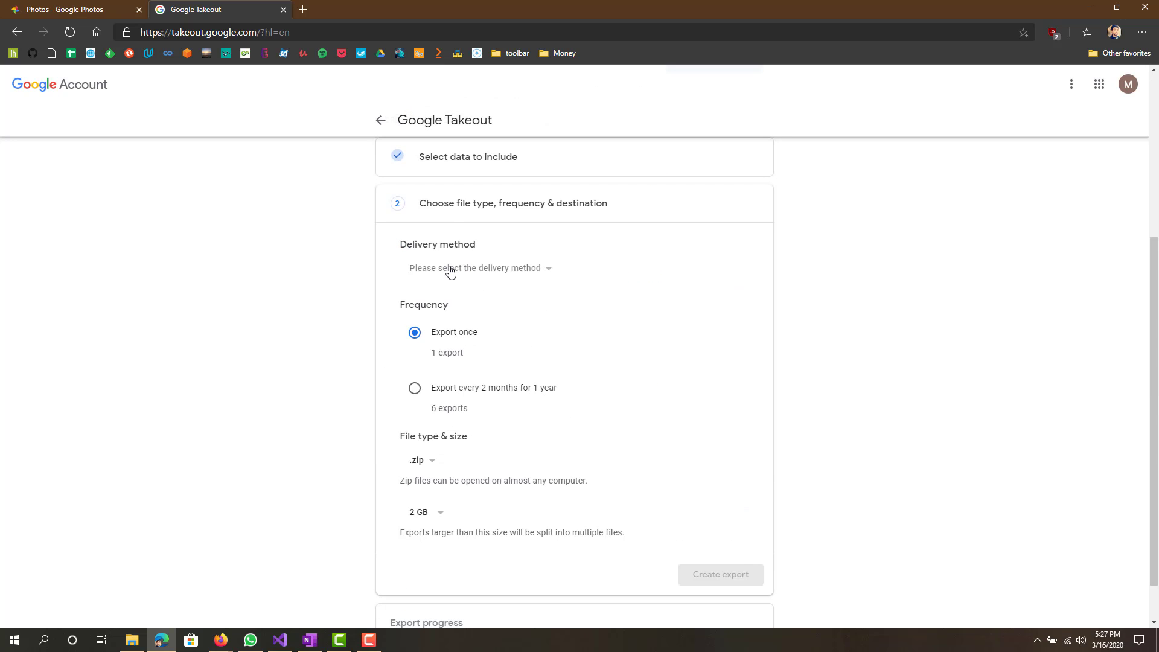
{"action": "left_click", "coordinate": [451, 269]}
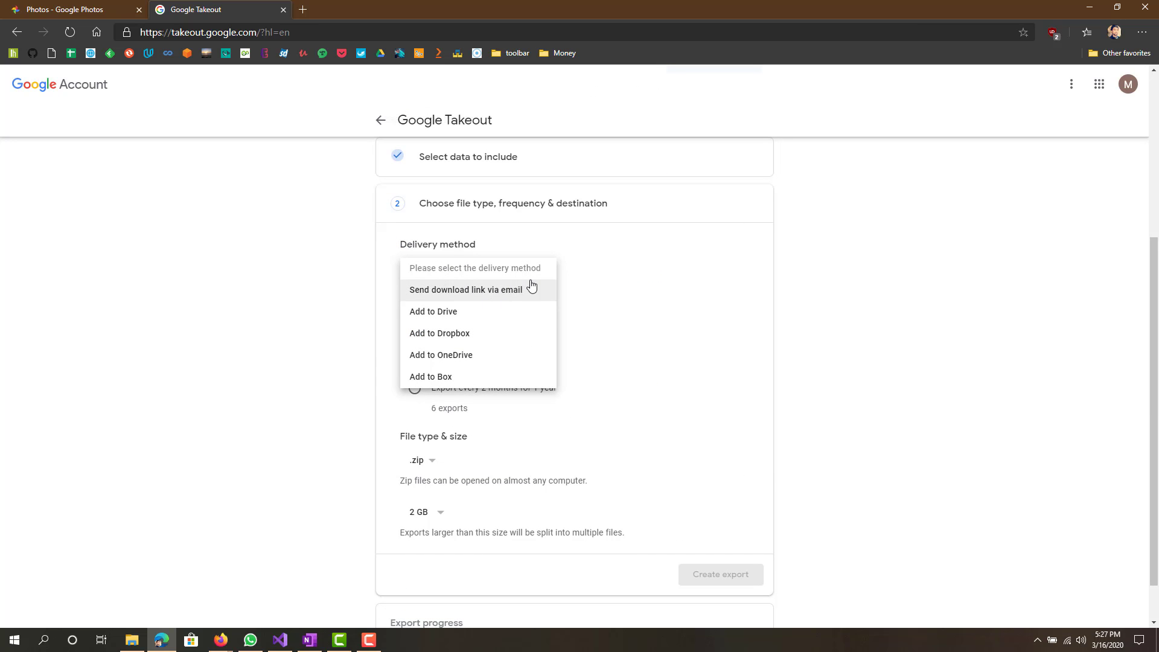
{"action": "left_click", "coordinate": [479, 311]}
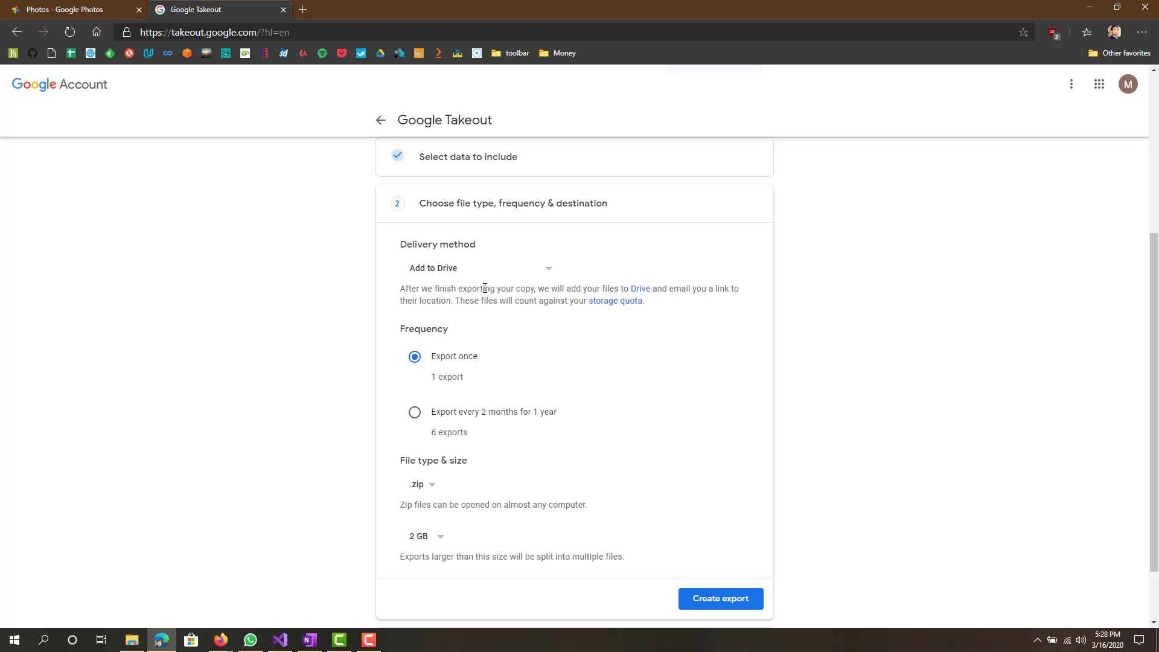
{"action": "left_click", "coordinate": [484, 268]}
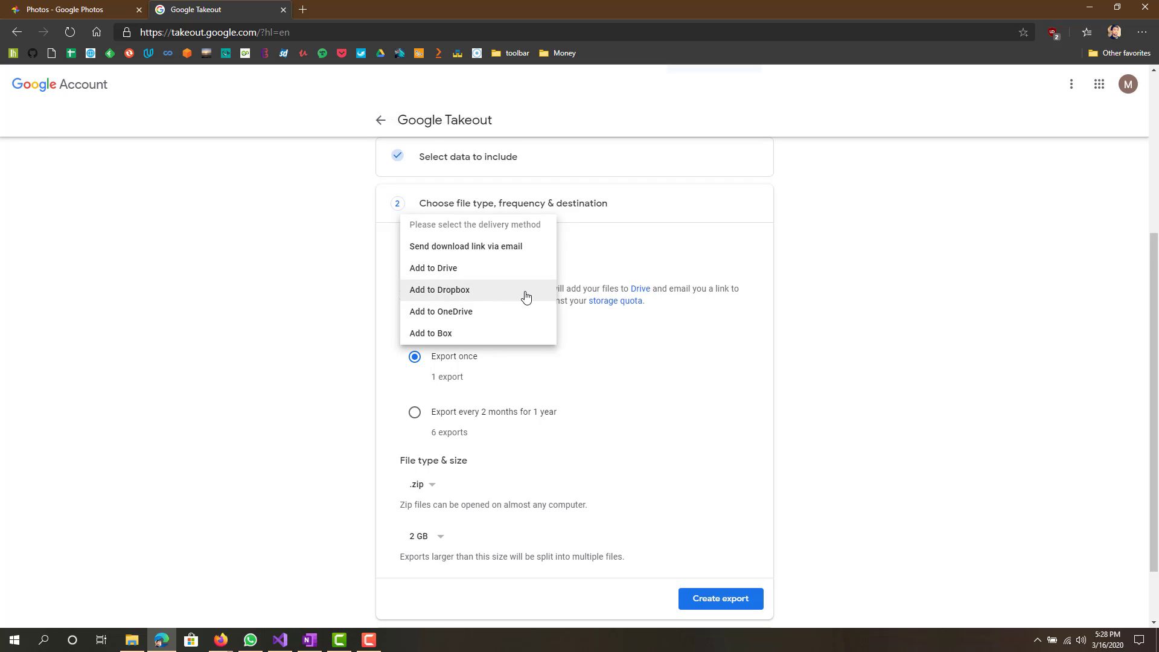
{"action": "left_click", "coordinate": [519, 257]}
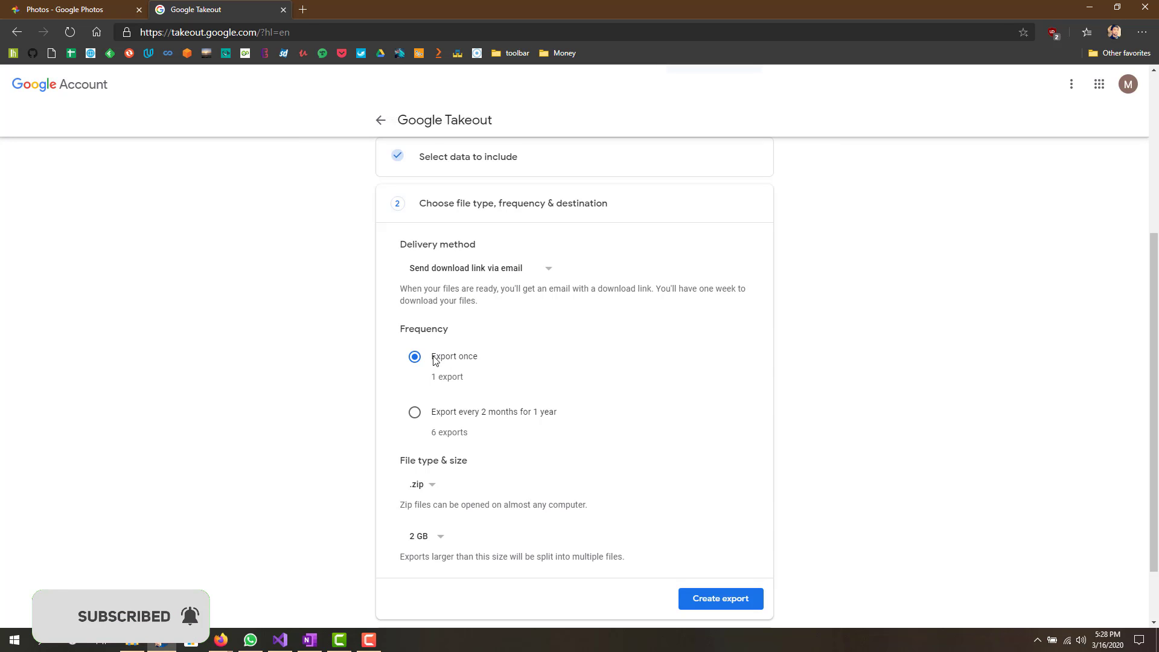
{"action": "scroll", "coordinate": [452, 355], "scroll_direction": "down", "scroll_amount": 2}
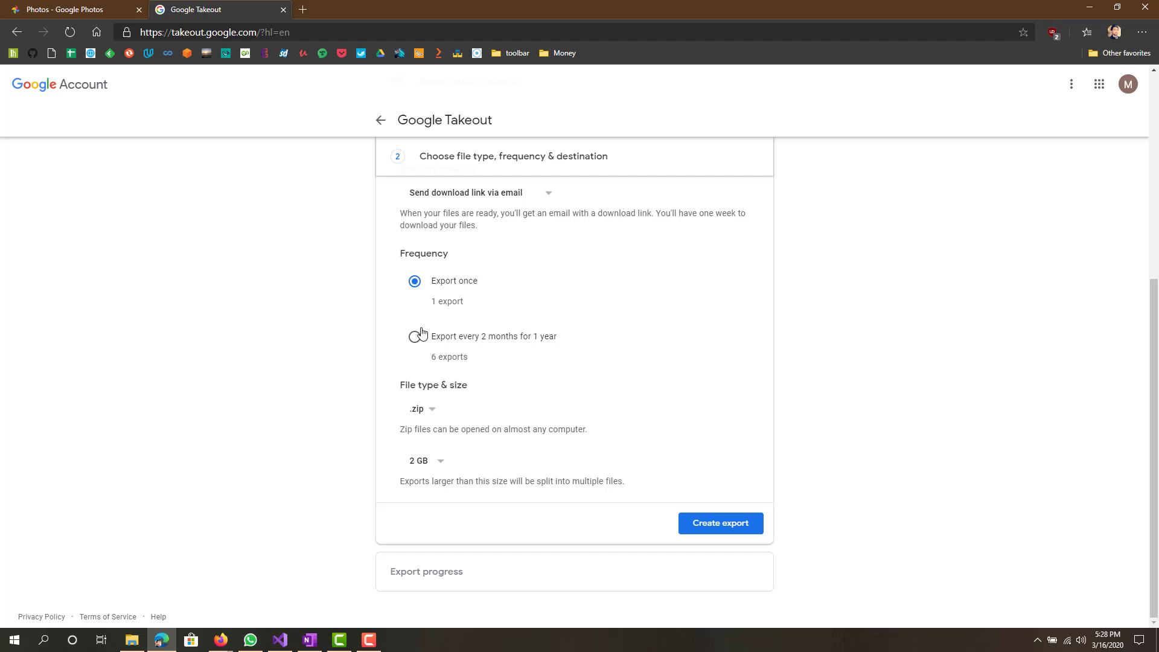
Keep the archive file type as .zip and the maximum archive size at 2 GB
{"action": "left_click", "coordinate": [432, 406]}
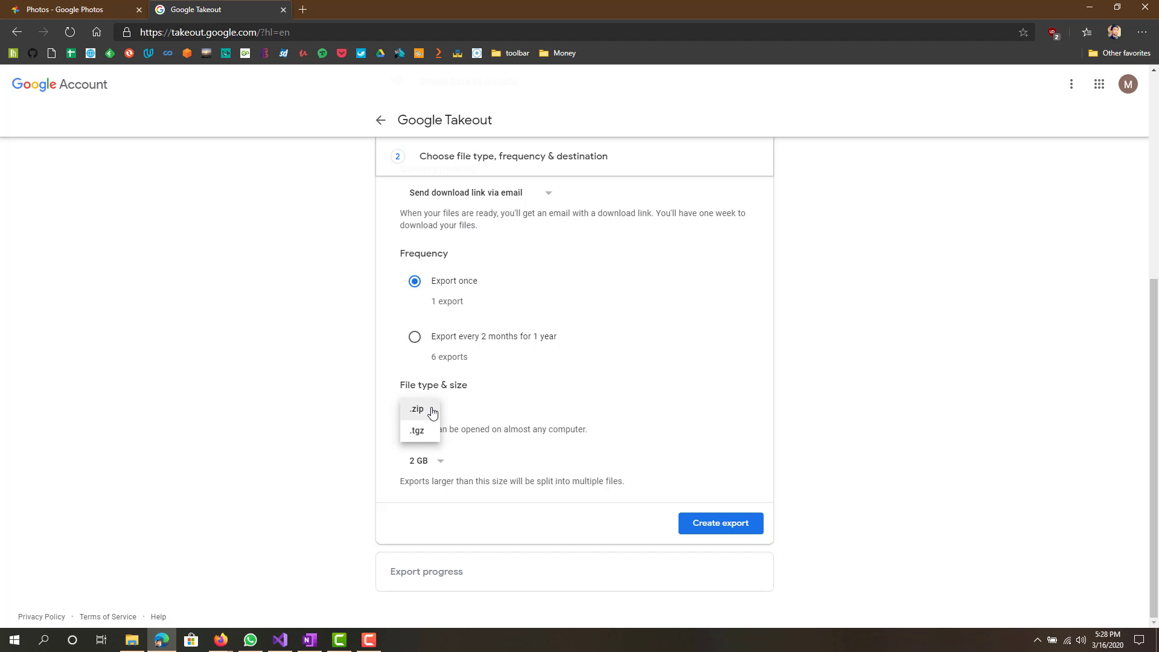
{"action": "left_click", "coordinate": [433, 410]}
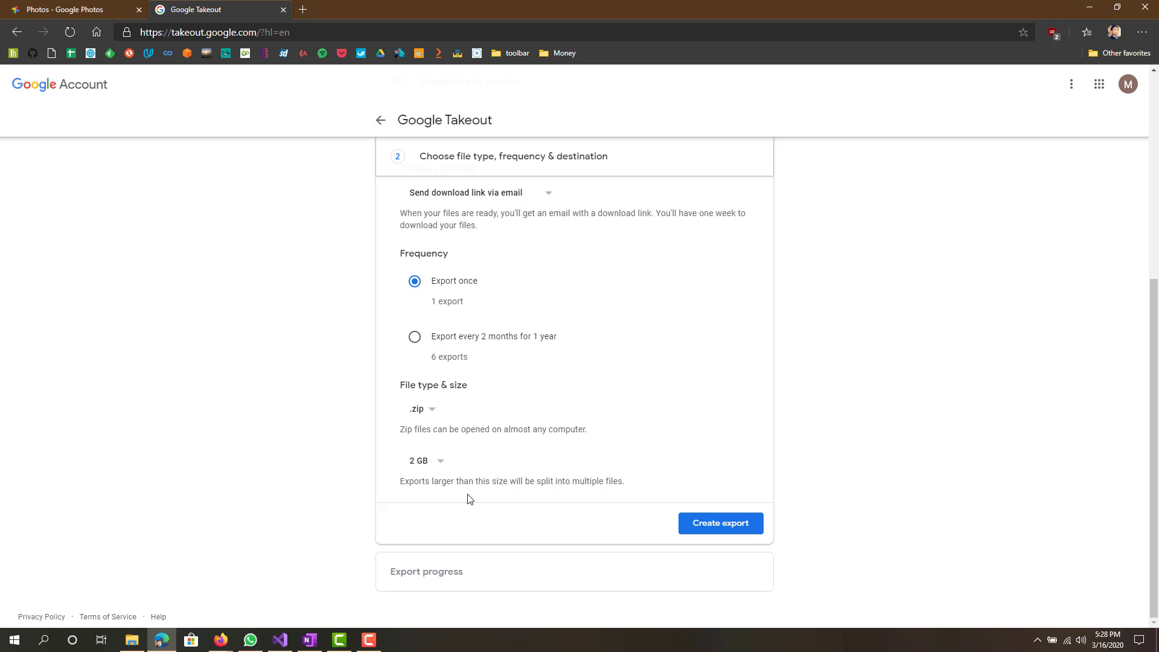
{"action": "left_click_drag", "start_coordinate": [480, 478], "coordinate": [522, 479]}
{"action": "left_click", "coordinate": [462, 478]}
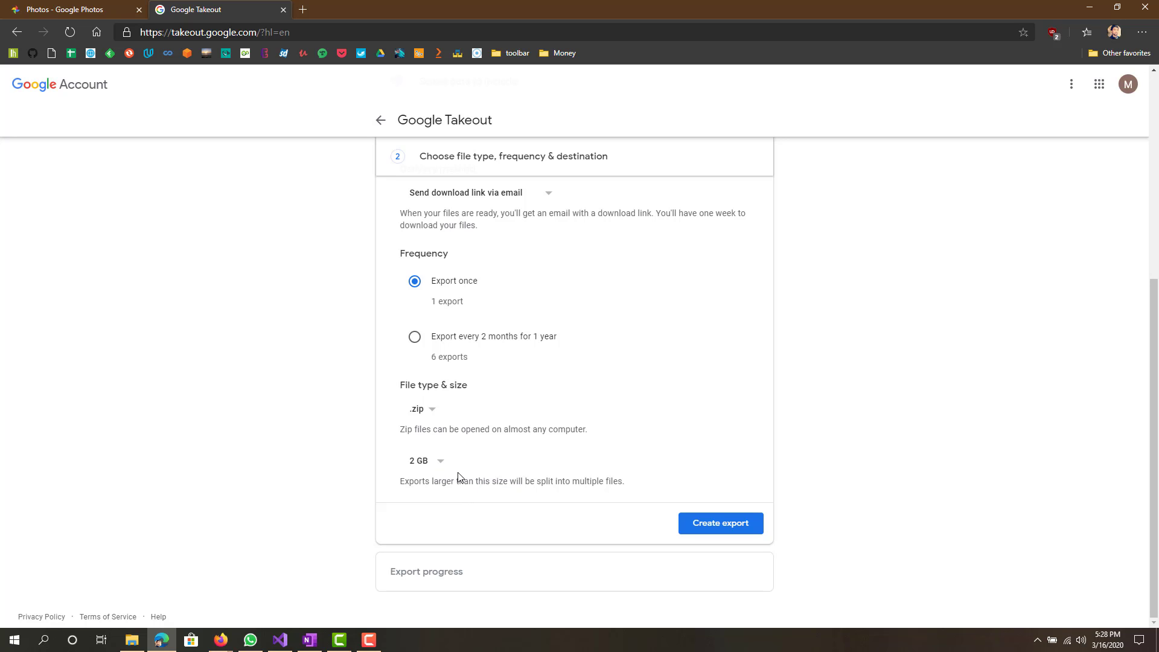
{"action": "left_click", "coordinate": [426, 471]}
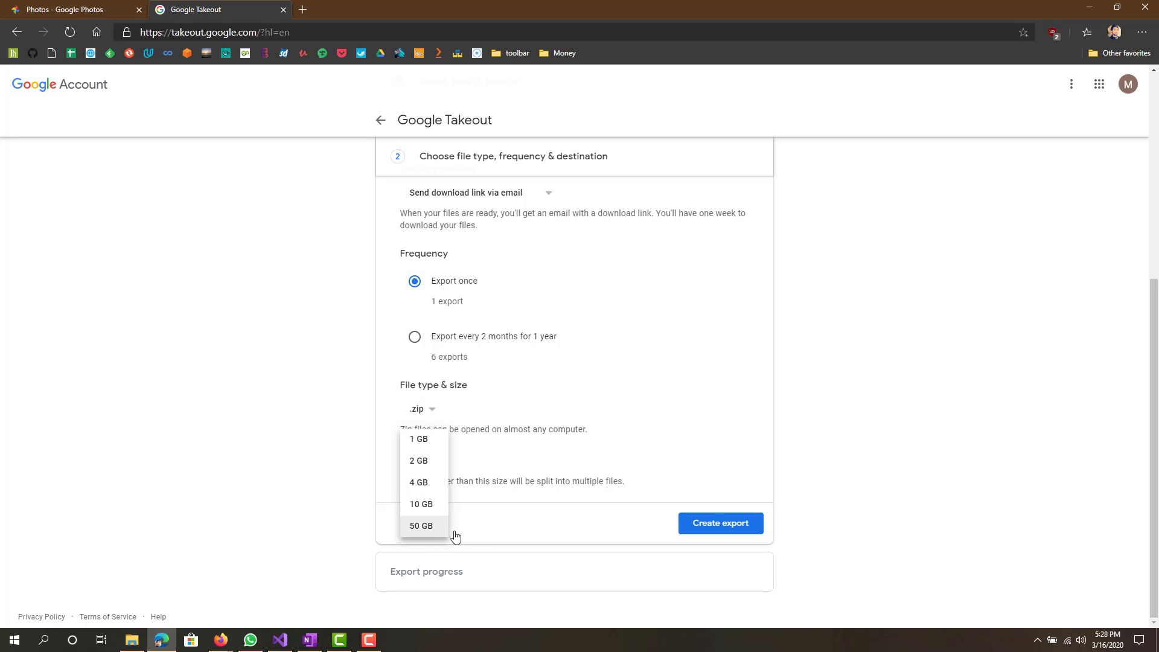
{"action": "left_click", "coordinate": [489, 496]}
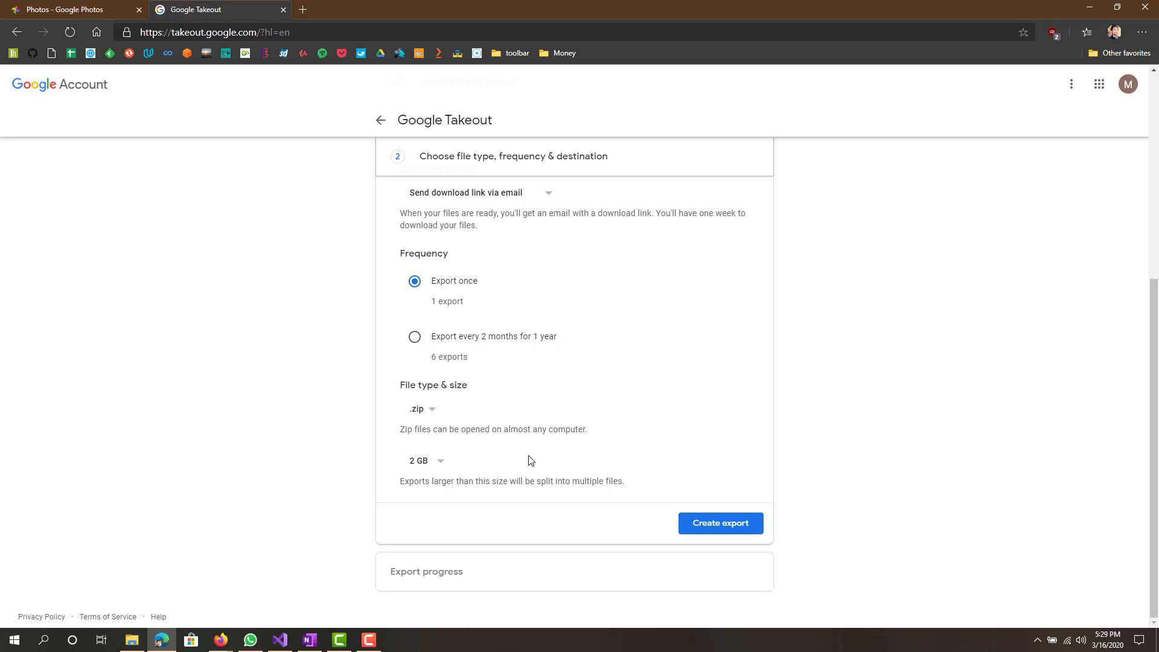
{"action": "left_click", "coordinate": [420, 464]}
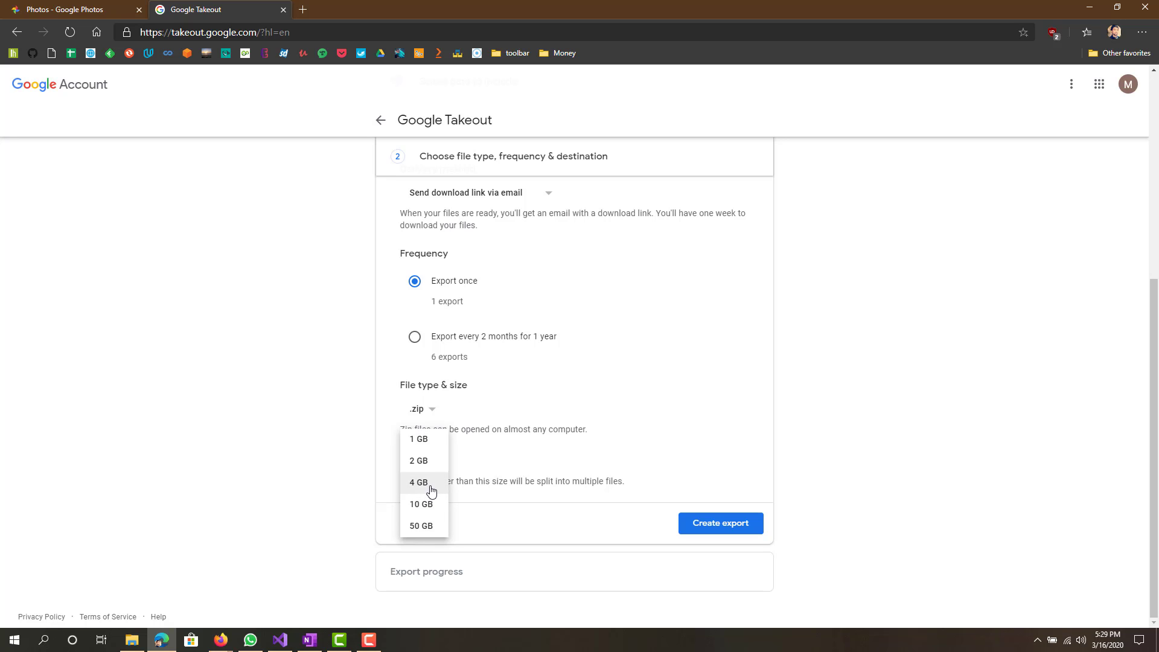
{"action": "left_click", "coordinate": [478, 522]}
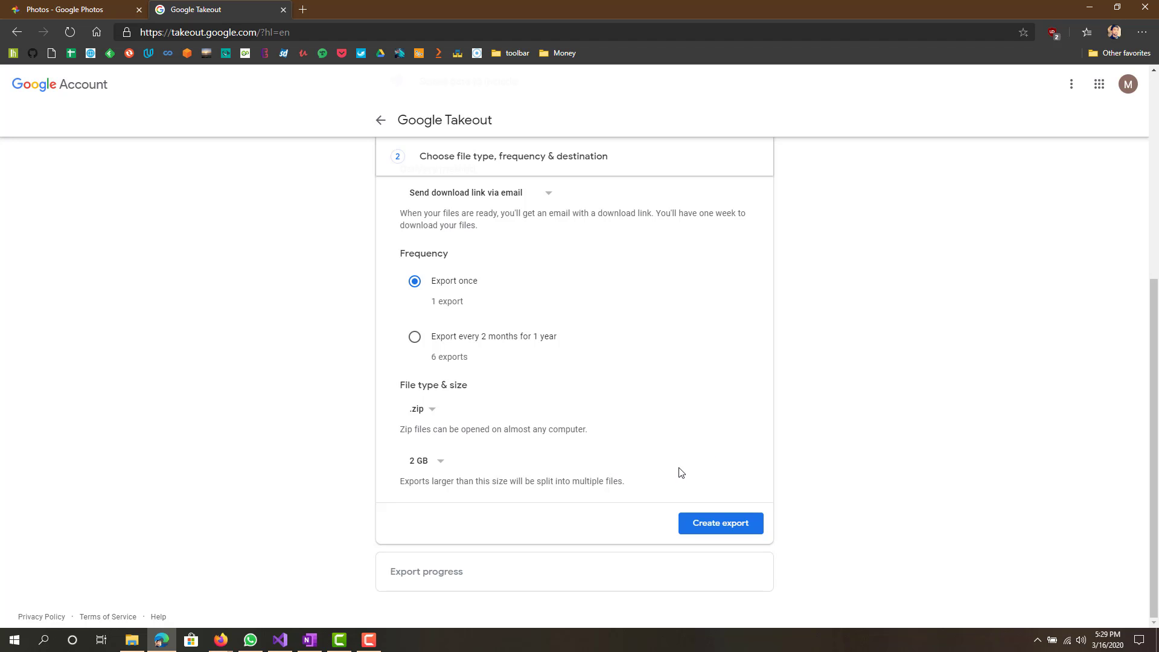
Create the export and read the progress message that a copy is being made
{"action": "left_click", "coordinate": [707, 531]}
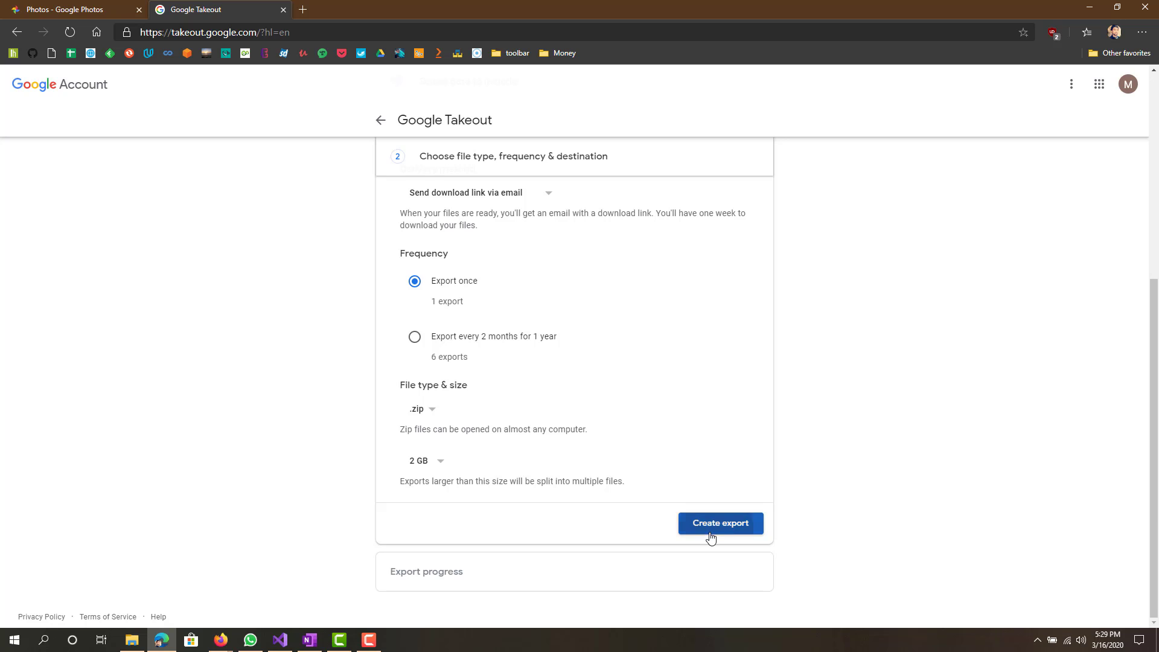
{"action": "scroll", "coordinate": [531, 411], "scroll_direction": "down", "scroll_amount": 1}
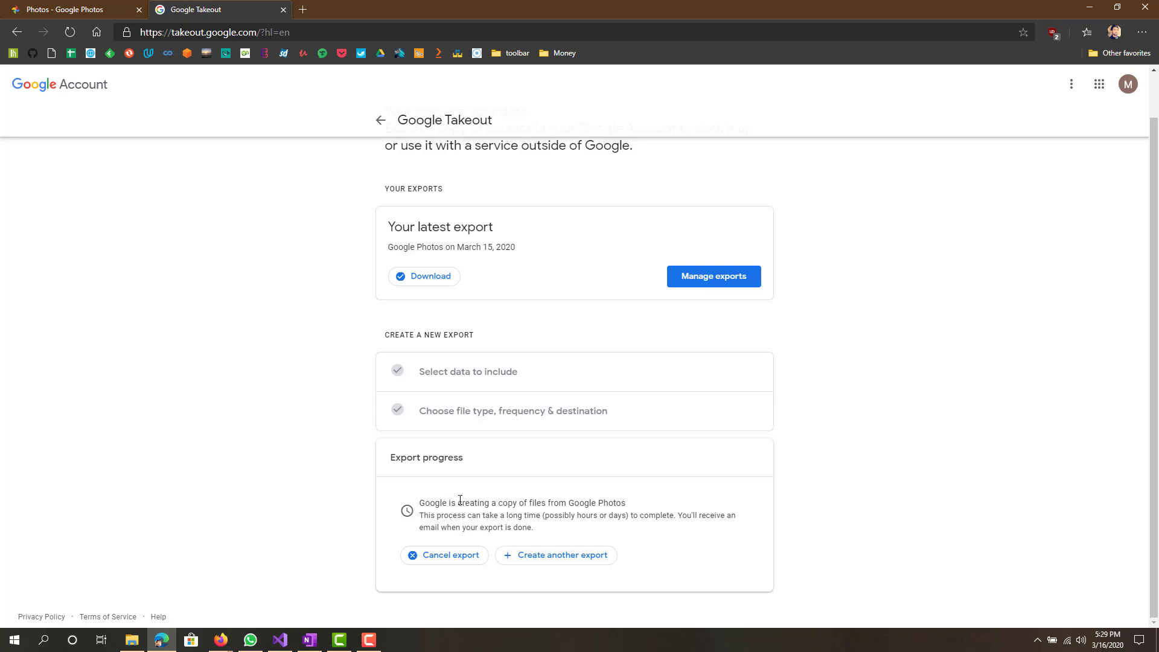
{"action": "left_click_drag", "start_coordinate": [416, 503], "coordinate": [542, 525]}
{"action": "left_click", "coordinate": [542, 529]}
{"action": "left_click_drag", "start_coordinate": [628, 515], "coordinate": [696, 516]}
{"action": "left_click", "coordinate": [703, 515]}
Reload the Takeout page and check the Export in progress heading
{"action": "left_click", "coordinate": [284, 38]}
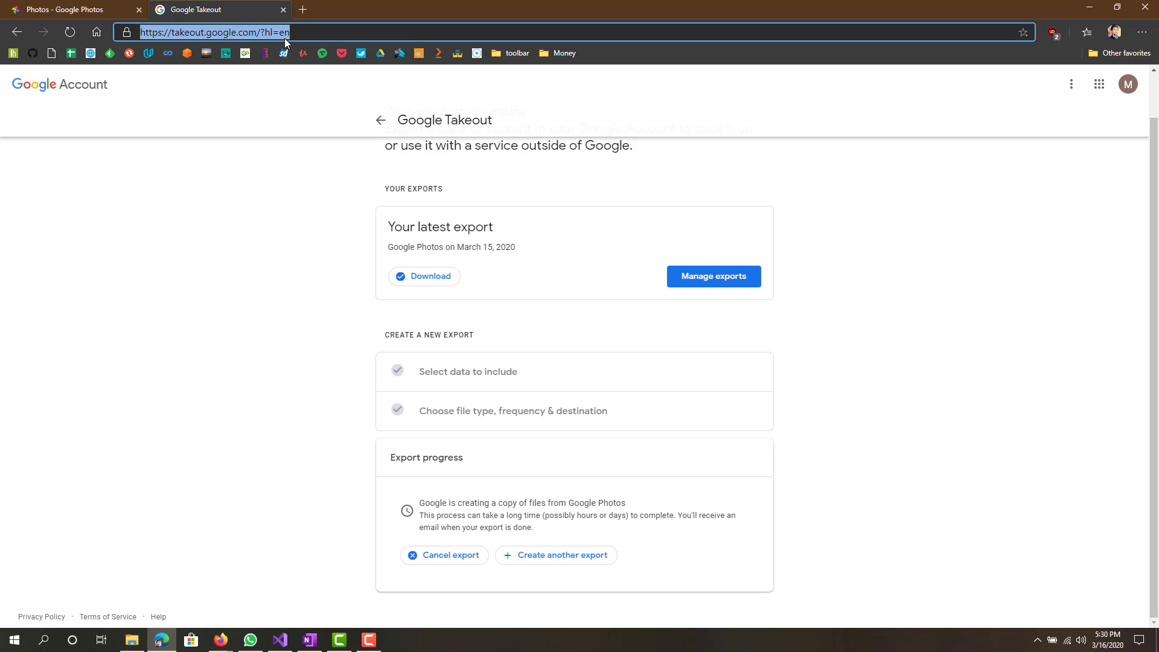
{"action": "key", "text": "Return"}
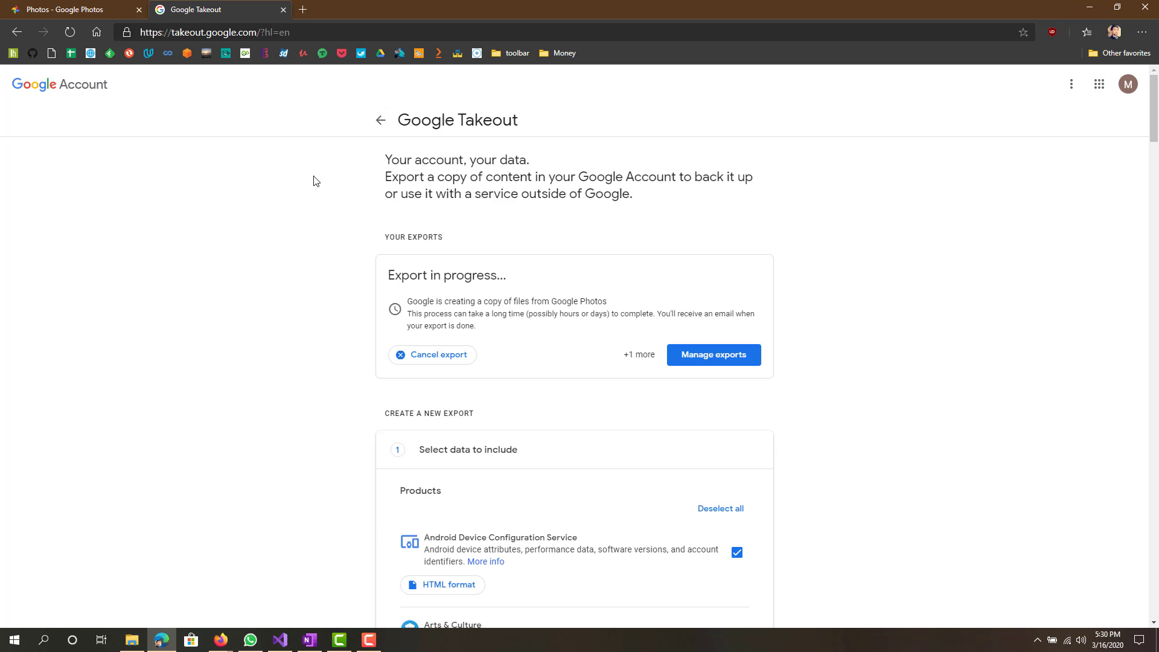
{"action": "scroll", "coordinate": [313, 181], "scroll_direction": "down", "scroll_amount": 2}
{"action": "scroll", "coordinate": [314, 197], "scroll_direction": "down", "scroll_amount": 3}
{"action": "scroll", "coordinate": [326, 211], "scroll_direction": "up", "scroll_amount": 5}
{"action": "left_click_drag", "start_coordinate": [413, 278], "coordinate": [536, 254]}
{"action": "left_click", "coordinate": [500, 269]}
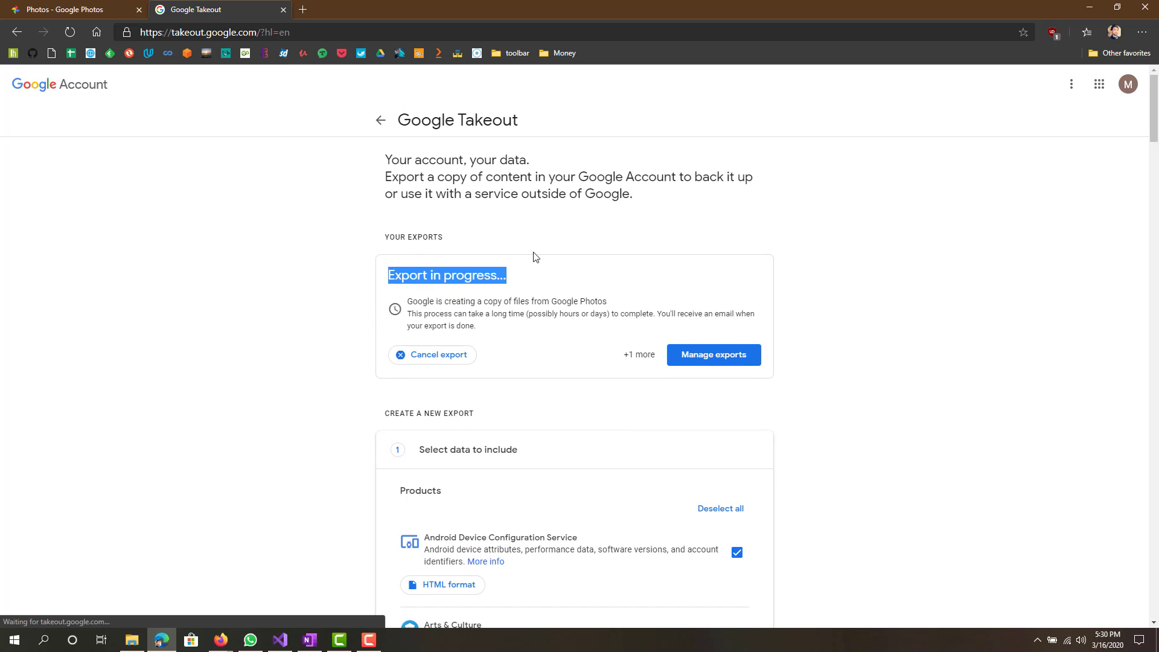
{"action": "left_click", "coordinate": [535, 255]}
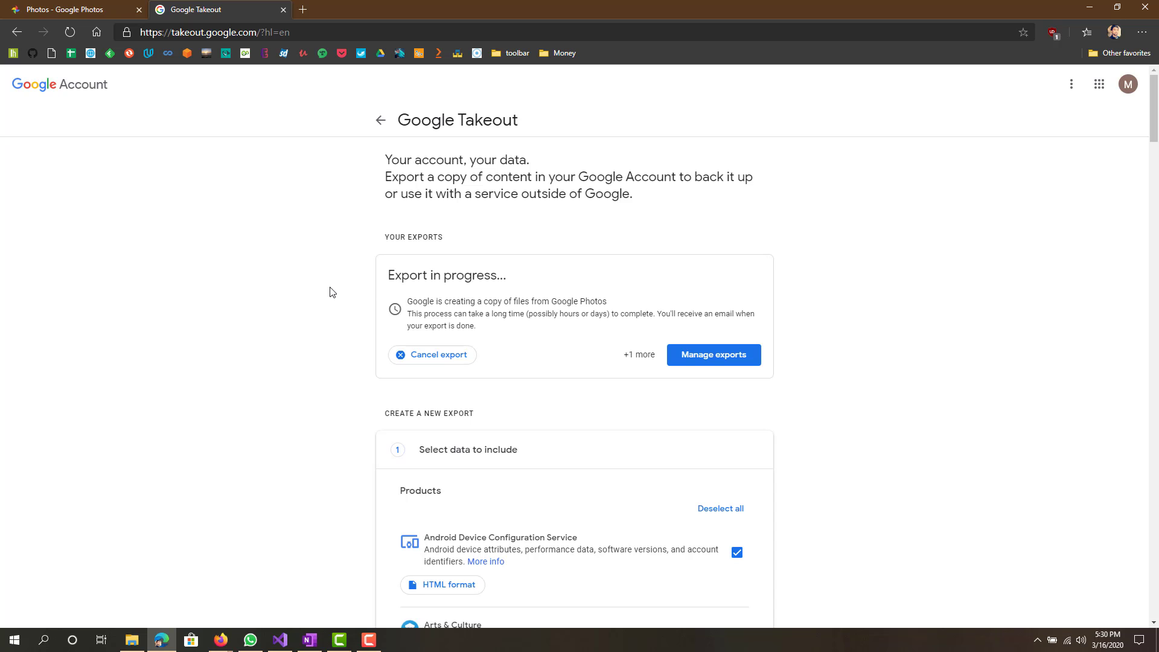
Open Manage exports and review the new March 16, 2020 export's details
{"action": "left_click", "coordinate": [686, 354]}
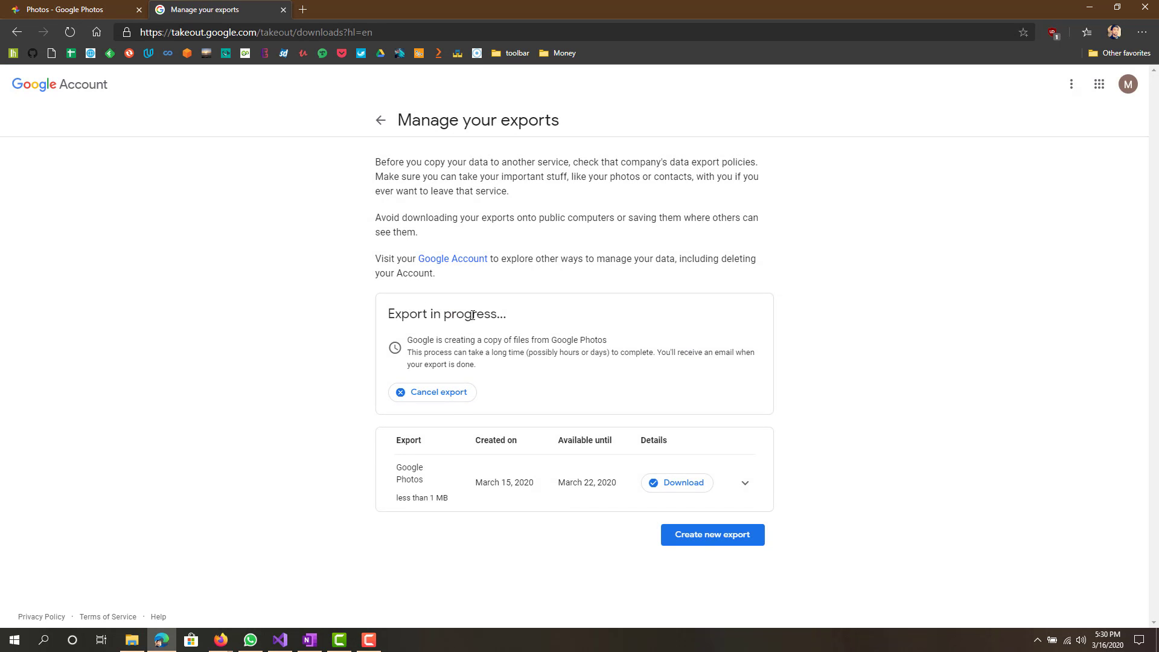
{"action": "left_click_drag", "start_coordinate": [409, 314], "coordinate": [588, 364]}
{"action": "left_click", "coordinate": [585, 365]}
{"action": "left_click_drag", "start_coordinate": [398, 436], "coordinate": [628, 491]}
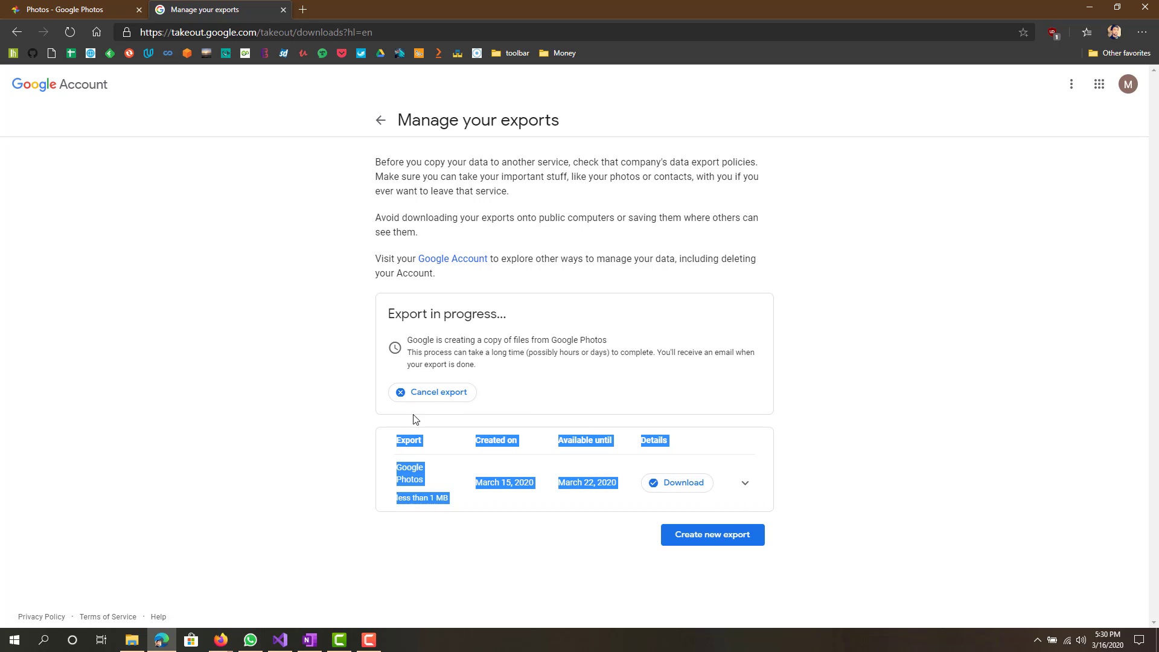
{"action": "left_click", "coordinate": [591, 530]}
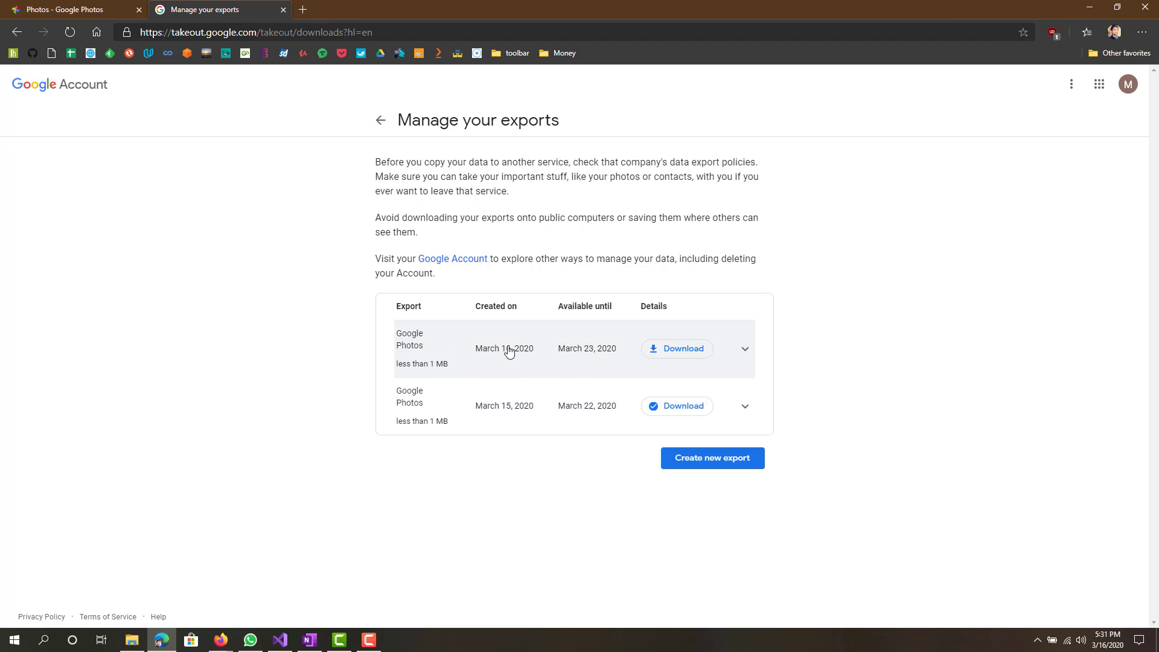
Highlight the March 16, 2020 creation date and the Google Photos detail line
{"action": "left_click_drag", "start_coordinate": [495, 349], "coordinate": [534, 347]}
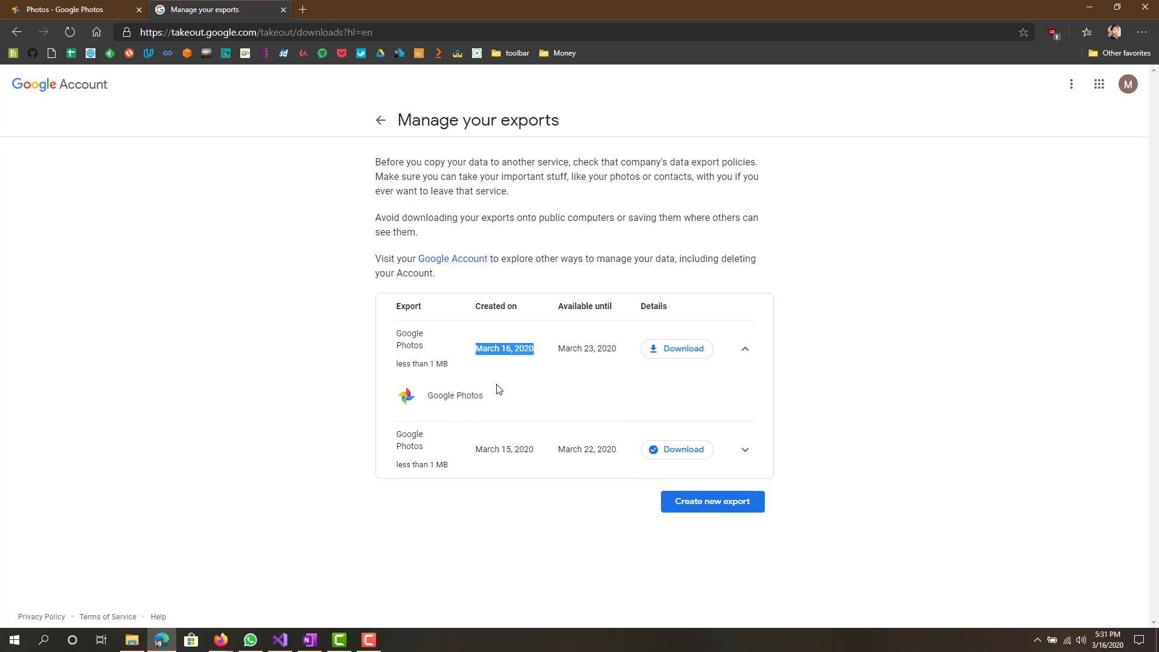
{"action": "triple_click", "coordinate": [457, 399]}
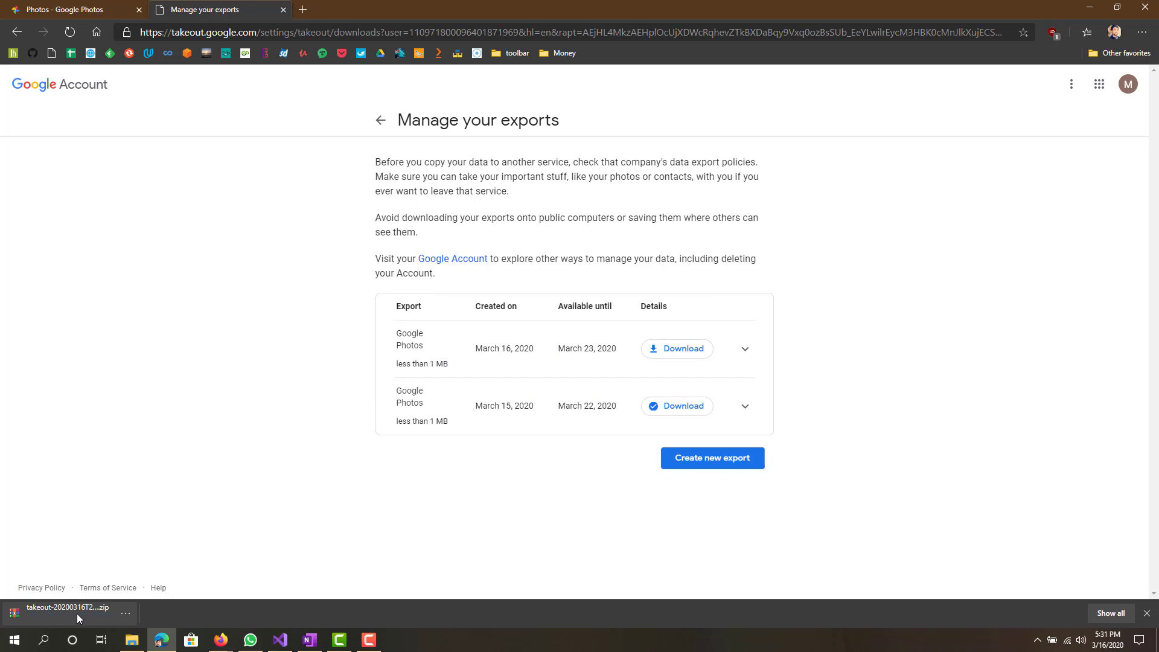
Open the takeout zip in WinRAR, dismiss the license reminder, and browse into Takeout\Google Photos
{"action": "left_click", "coordinate": [87, 619]}
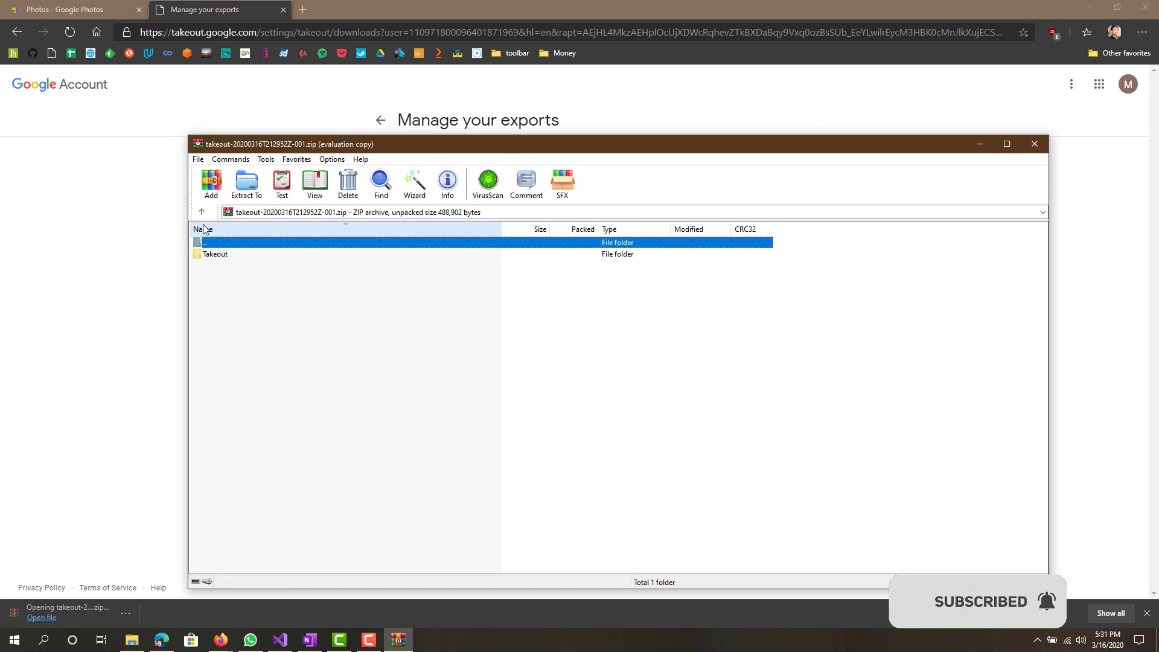
{"action": "left_click", "coordinate": [711, 320]}
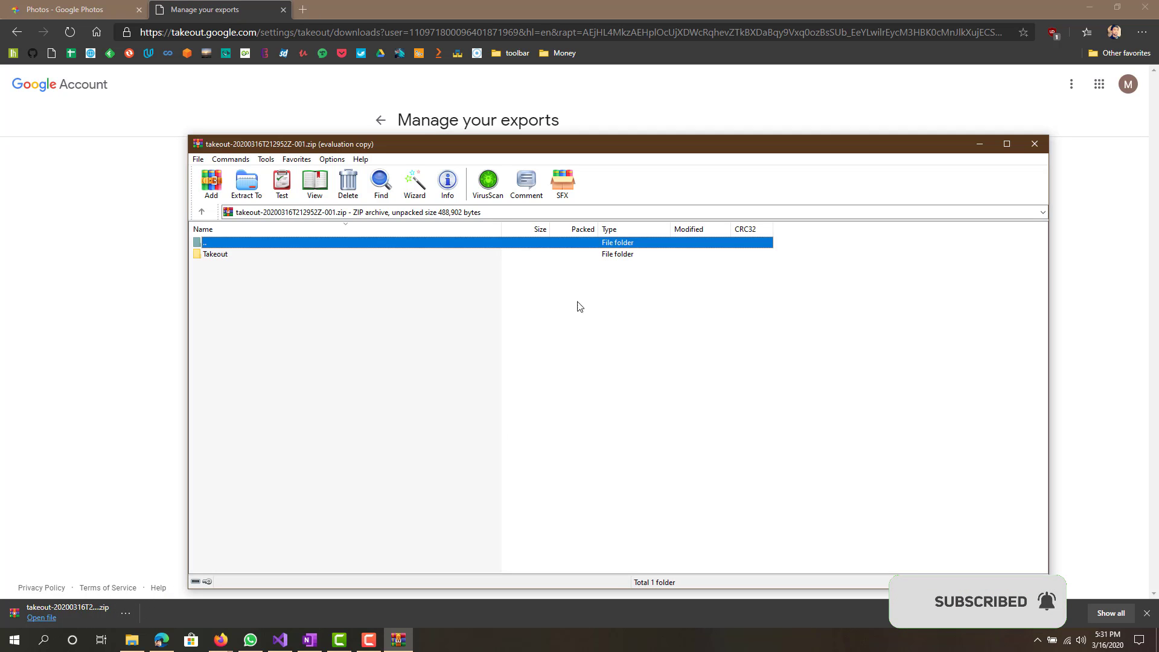
{"action": "double_click", "coordinate": [300, 254]}
{"action": "double_click", "coordinate": [260, 256]}
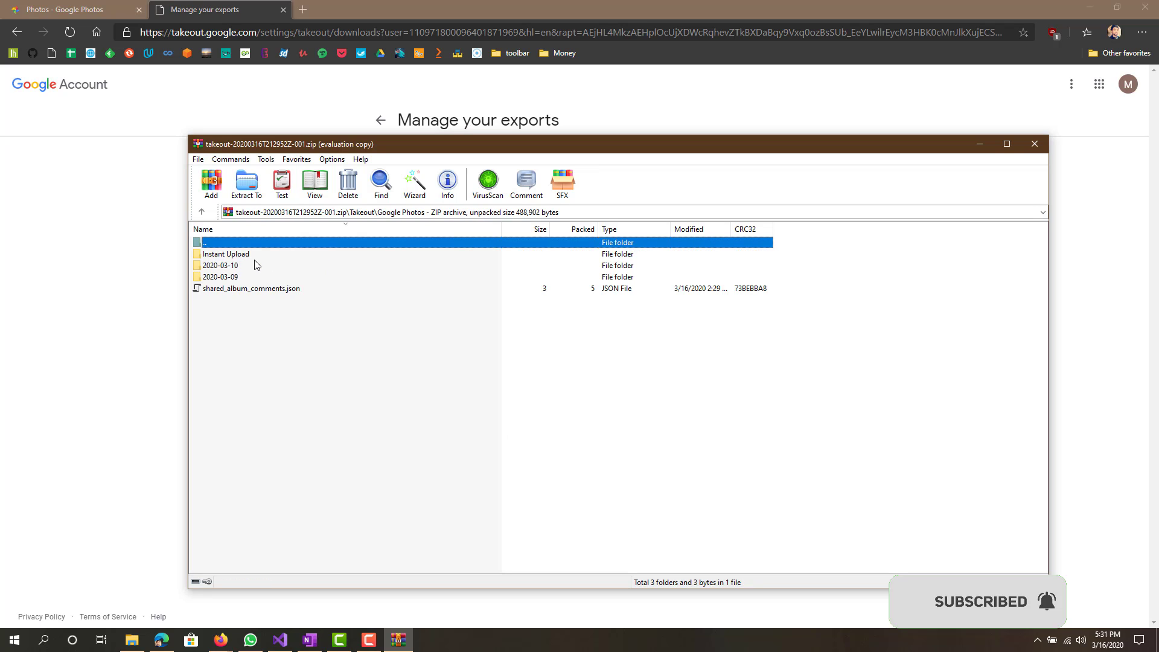
{"action": "double_click", "coordinate": [253, 256]}
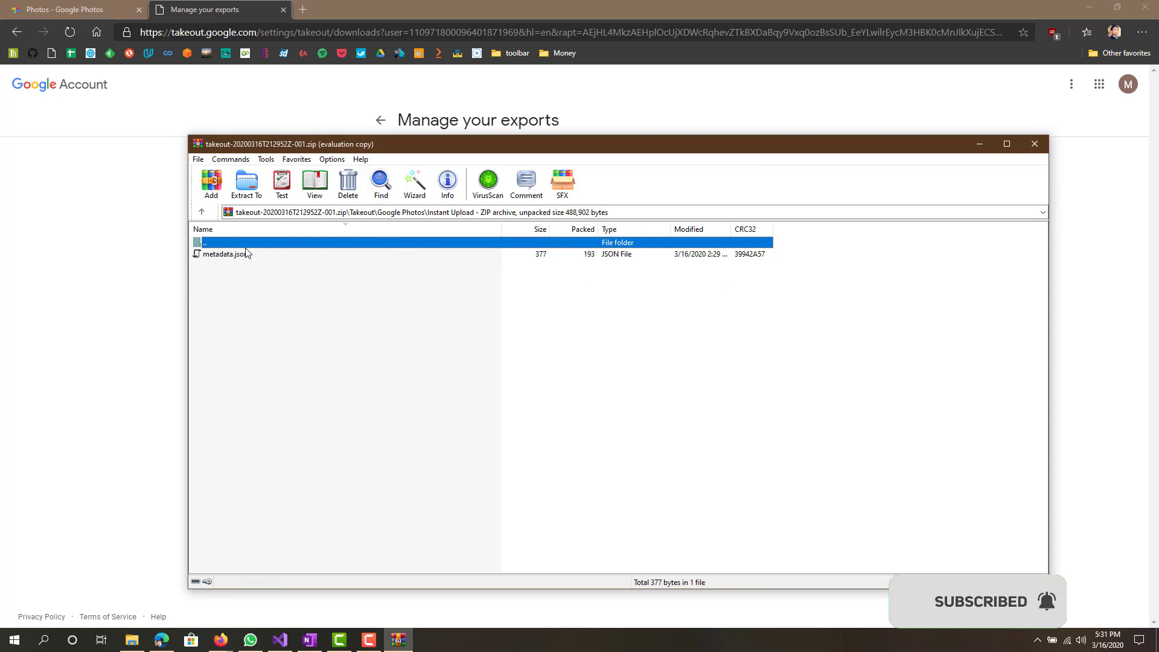
{"action": "double_click", "coordinate": [246, 243]}
Check the 2020-03-10 folder, then open 2020-03-09 and select the WhatsApp image JPEG
{"action": "left_click", "coordinate": [252, 268]}
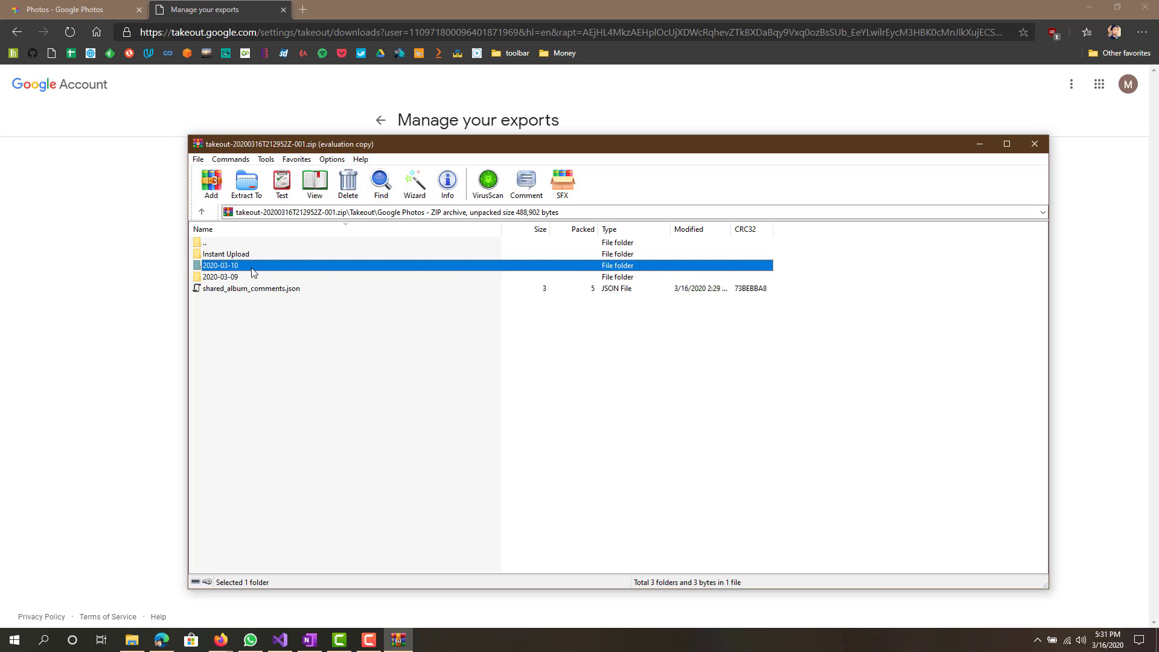
{"action": "left_click", "coordinate": [260, 275]}
{"action": "double_click", "coordinate": [262, 267]}
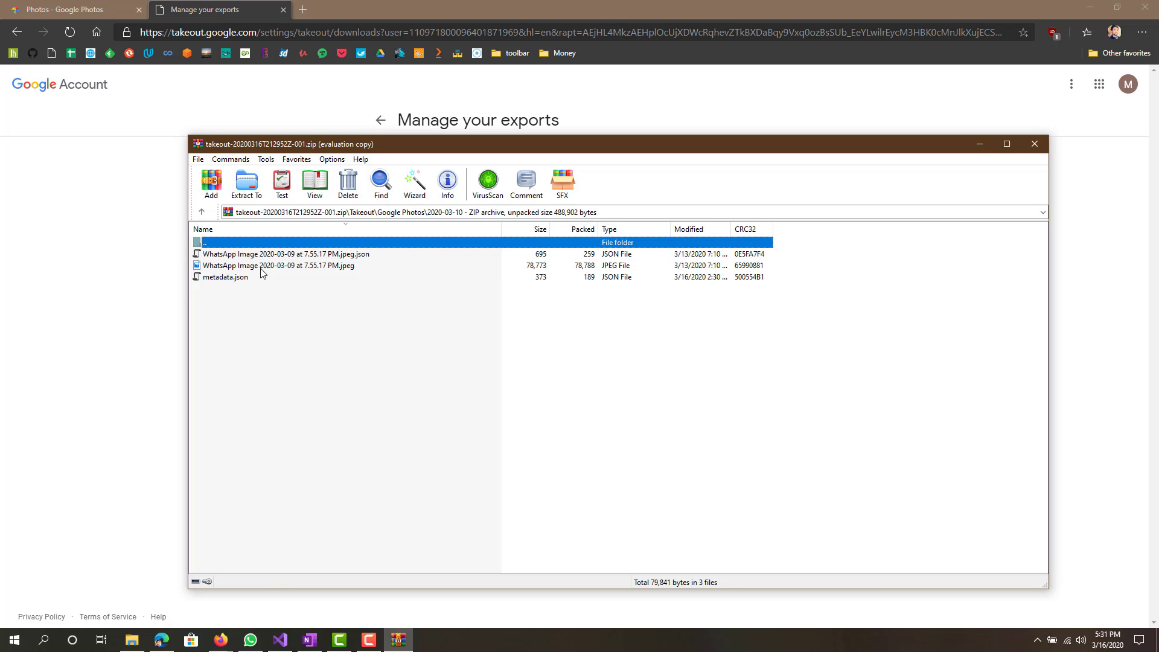
{"action": "double_click", "coordinate": [247, 243]}
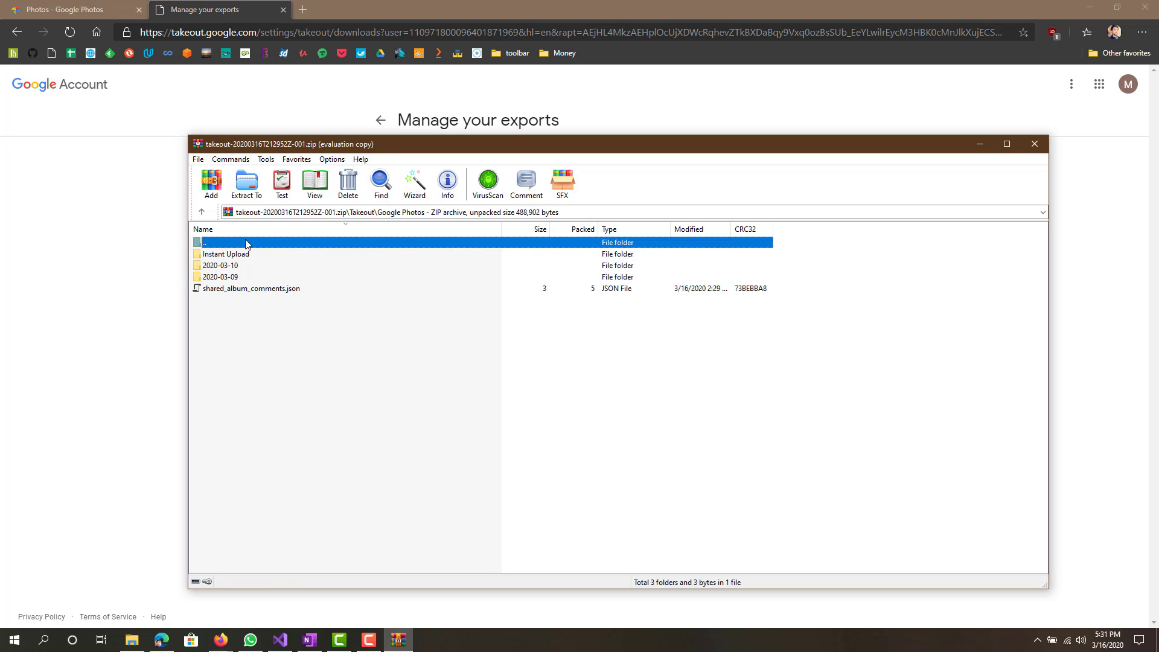
{"action": "left_click", "coordinate": [246, 278]}
{"action": "double_click", "coordinate": [246, 277]}
{"action": "left_click", "coordinate": [255, 266]}
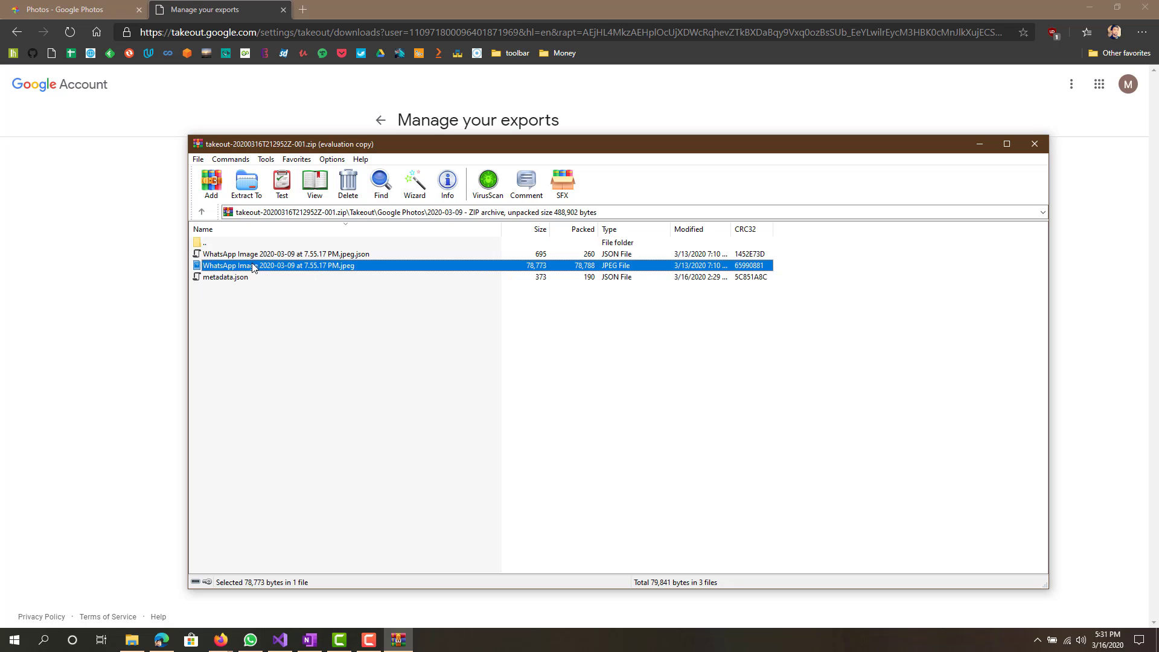
{"action": "double_click", "coordinate": [213, 245]}
{"action": "double_click", "coordinate": [218, 266]}
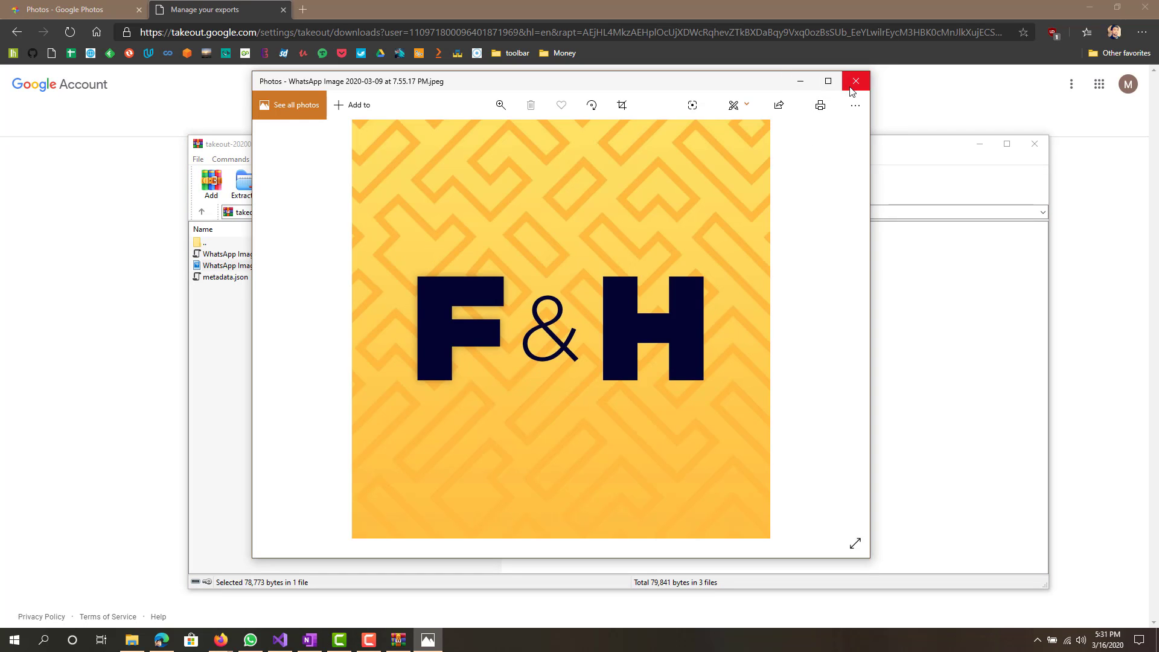
{"action": "left_click", "coordinate": [856, 81]}
{"action": "double_click", "coordinate": [213, 244]}
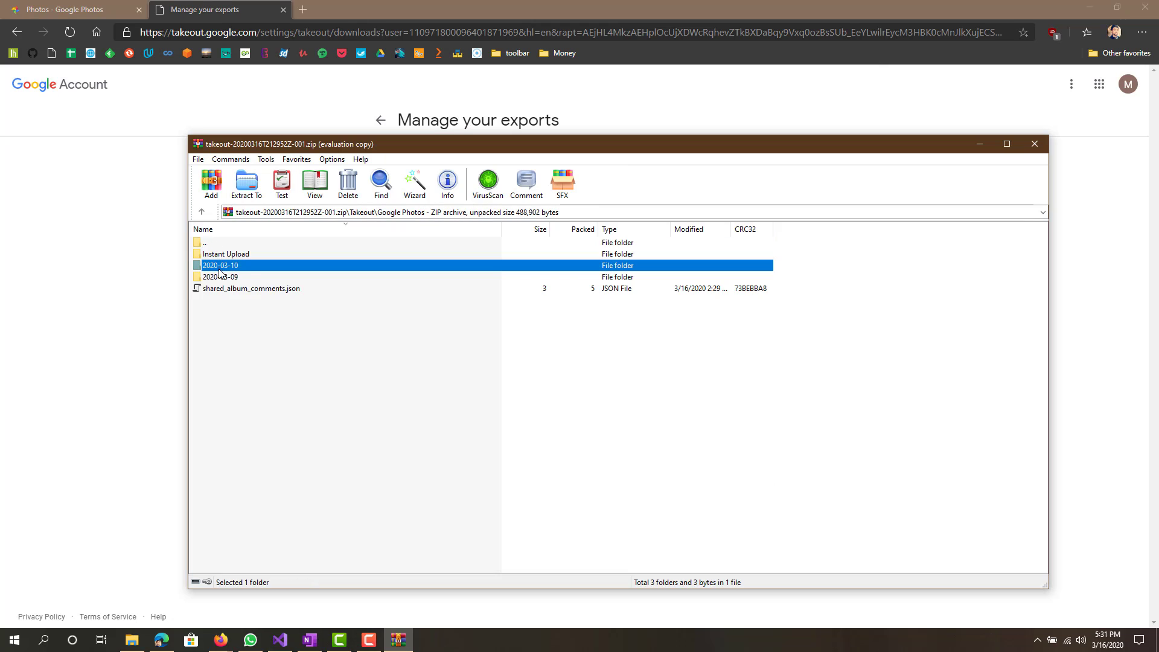
{"action": "double_click", "coordinate": [221, 276]}
{"action": "double_click", "coordinate": [229, 267]}
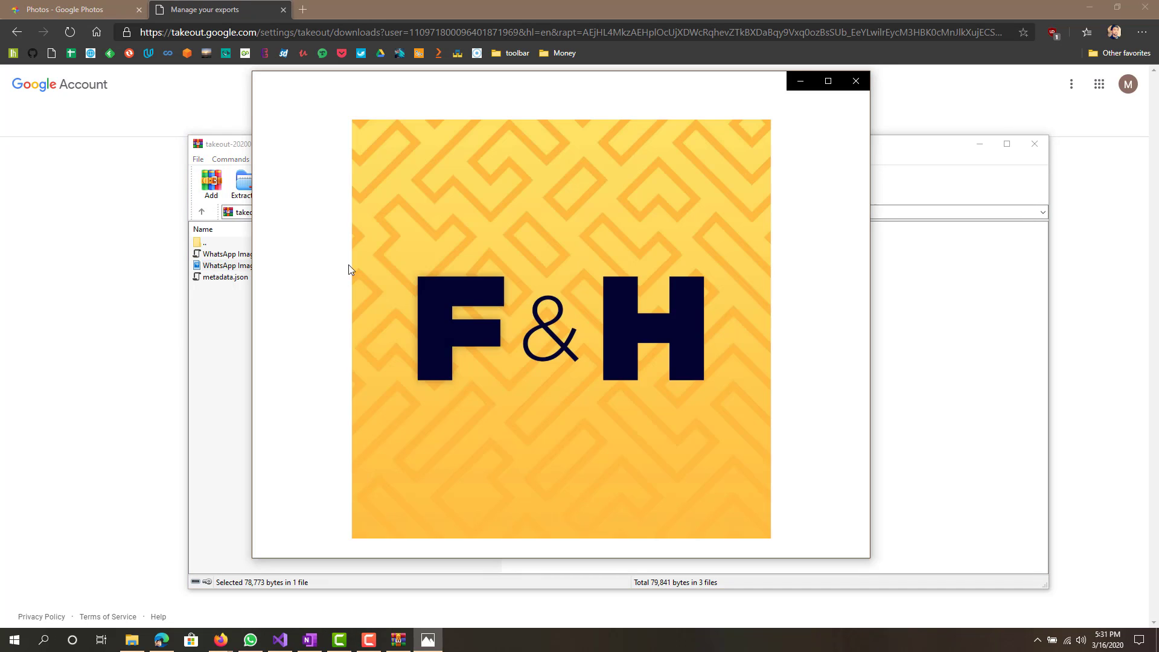
{"action": "left_click", "coordinate": [856, 81]}
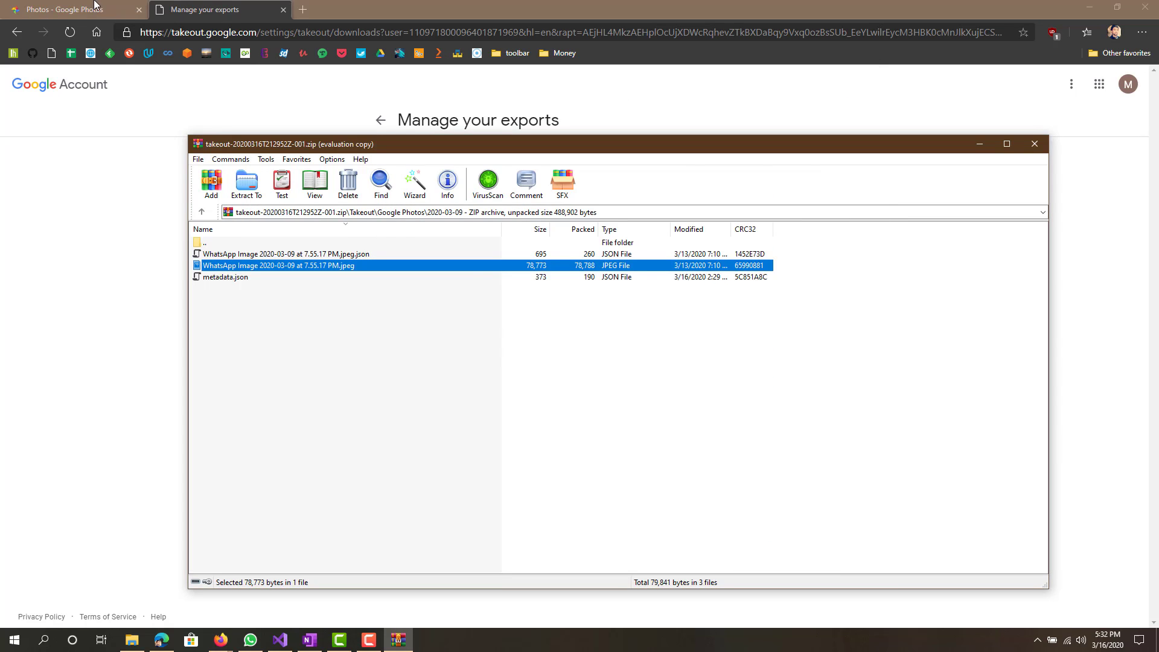
{"action": "left_click", "coordinate": [65, 9]}
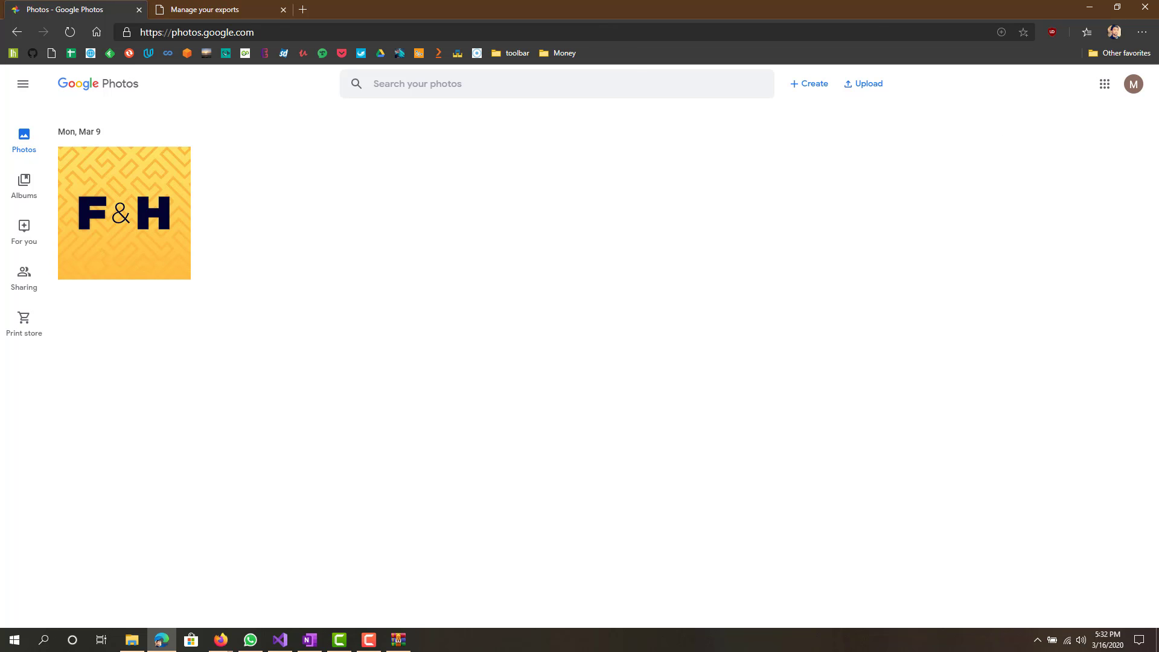
{"action": "left_click", "coordinate": [217, 9]}
{"action": "left_click", "coordinate": [397, 640]}
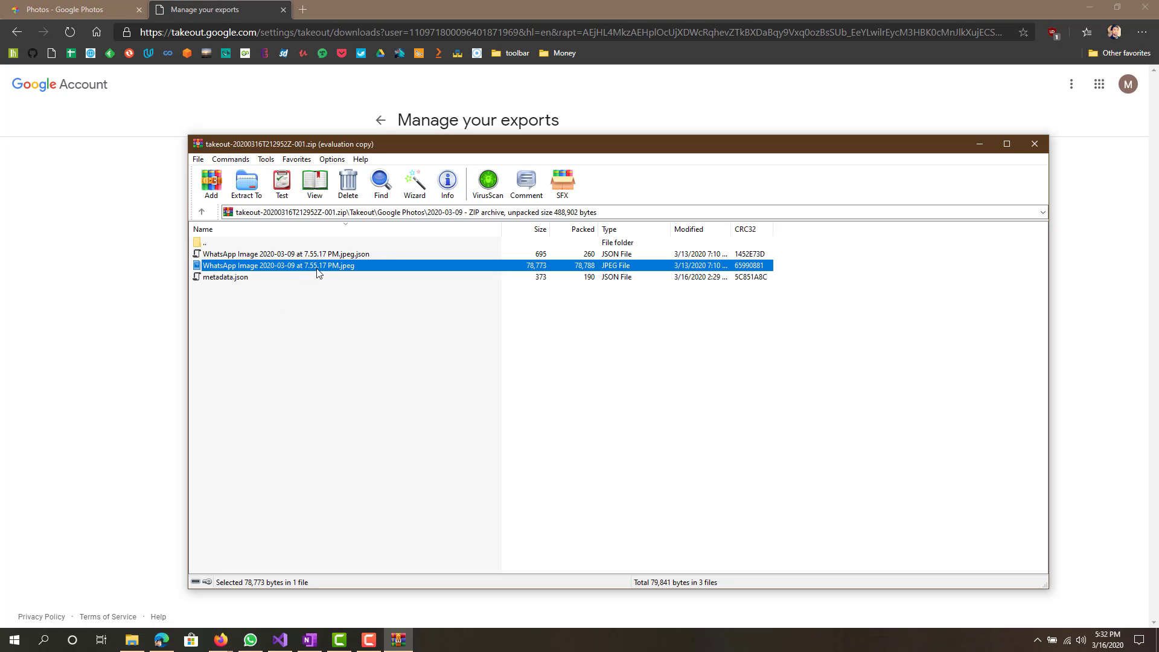
Browse back and forth between the Google Photos folder and the 2020-03-10 and 2020-03-09 folders
{"action": "double_click", "coordinate": [243, 244]}
{"action": "double_click", "coordinate": [244, 269]}
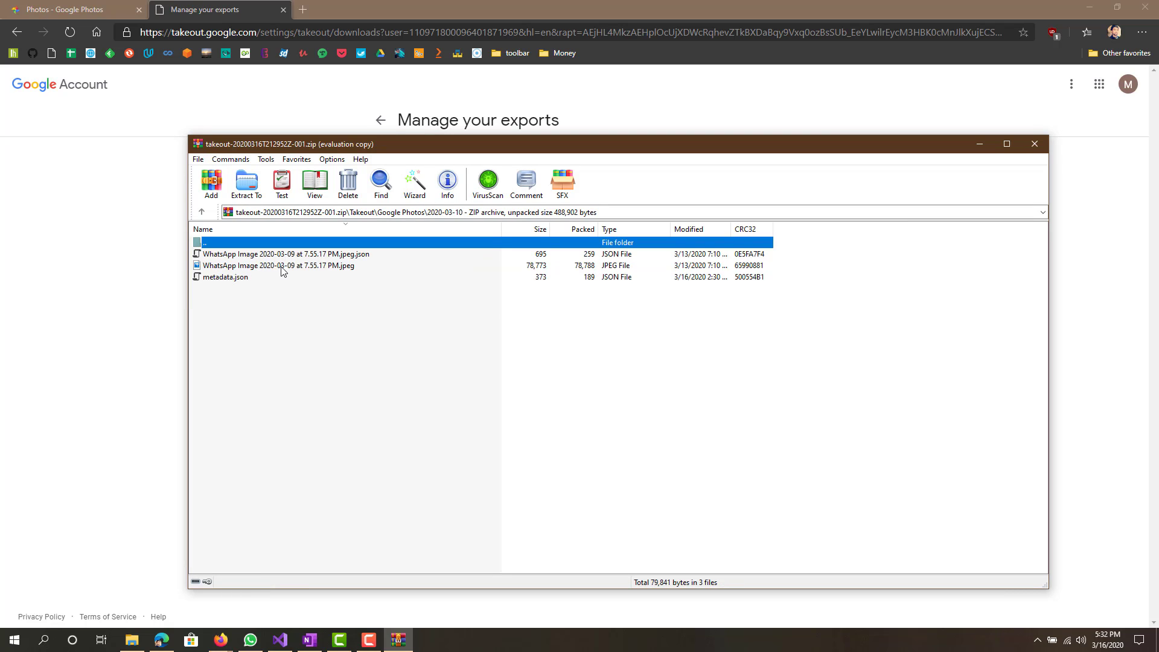
{"action": "double_click", "coordinate": [251, 247]}
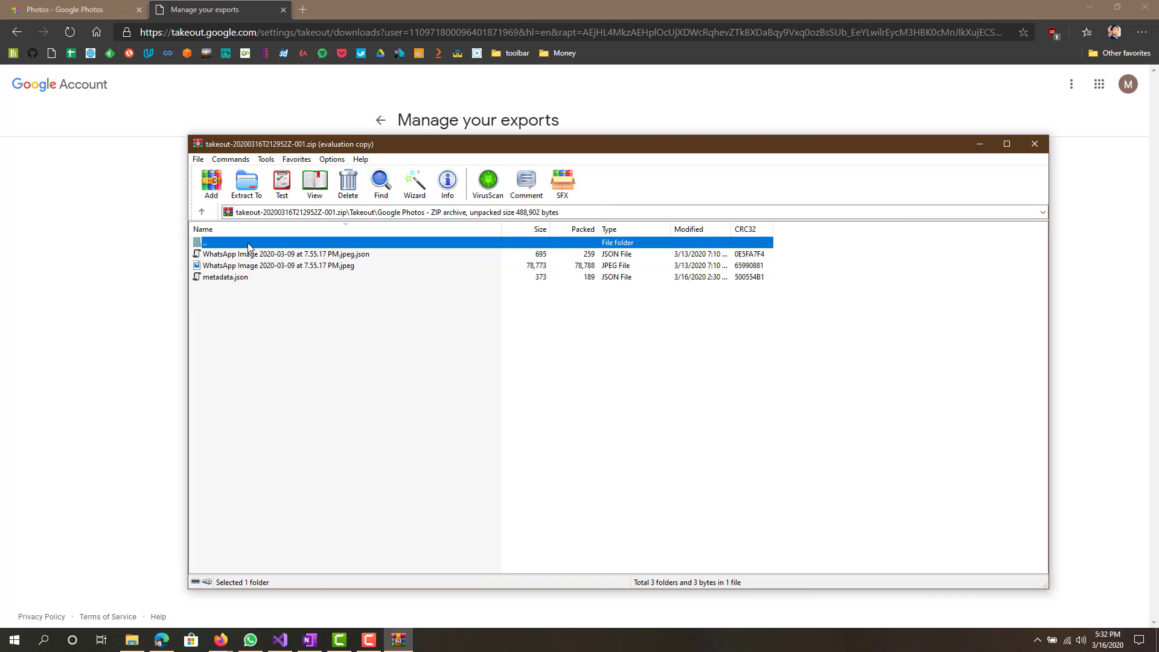
{"action": "left_click", "coordinate": [247, 275]}
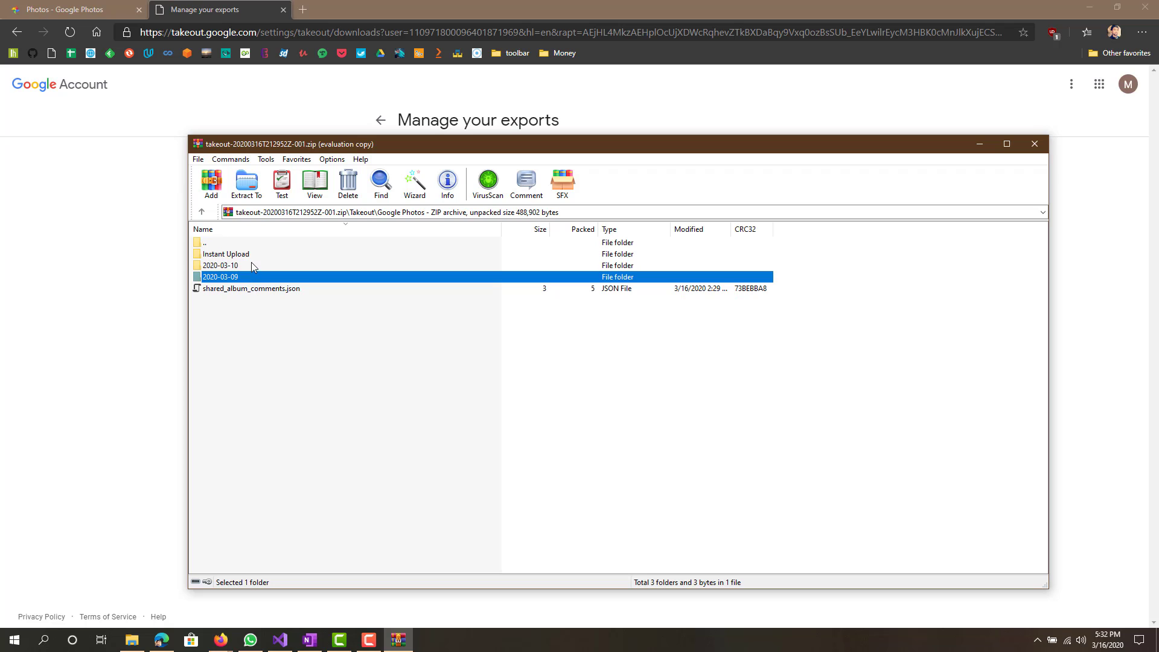
{"action": "left_click", "coordinate": [251, 265]}
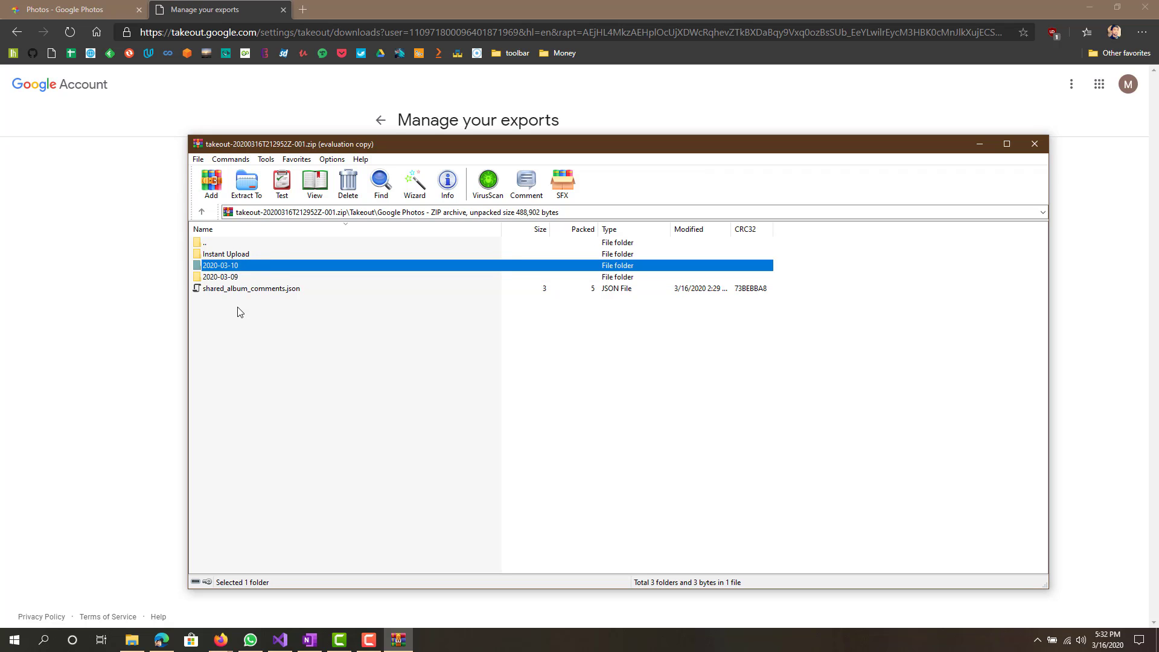